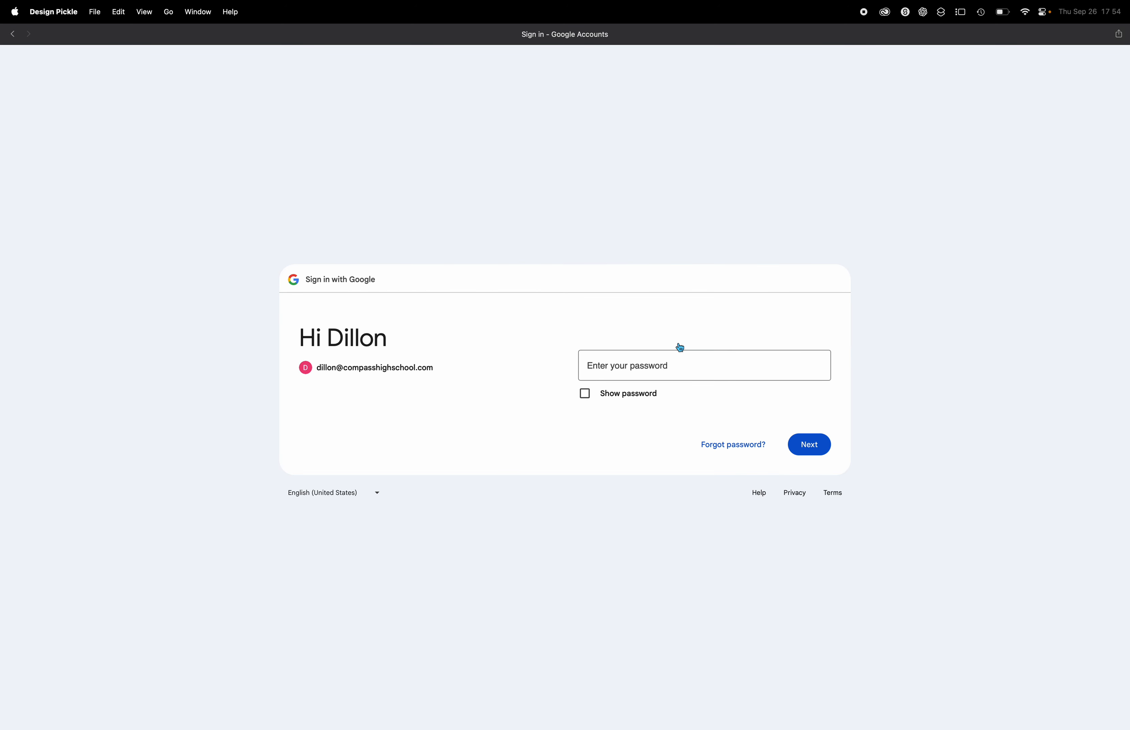
# - Sign in with the Google account password and open the Requests list
pyautogui.press('Return')
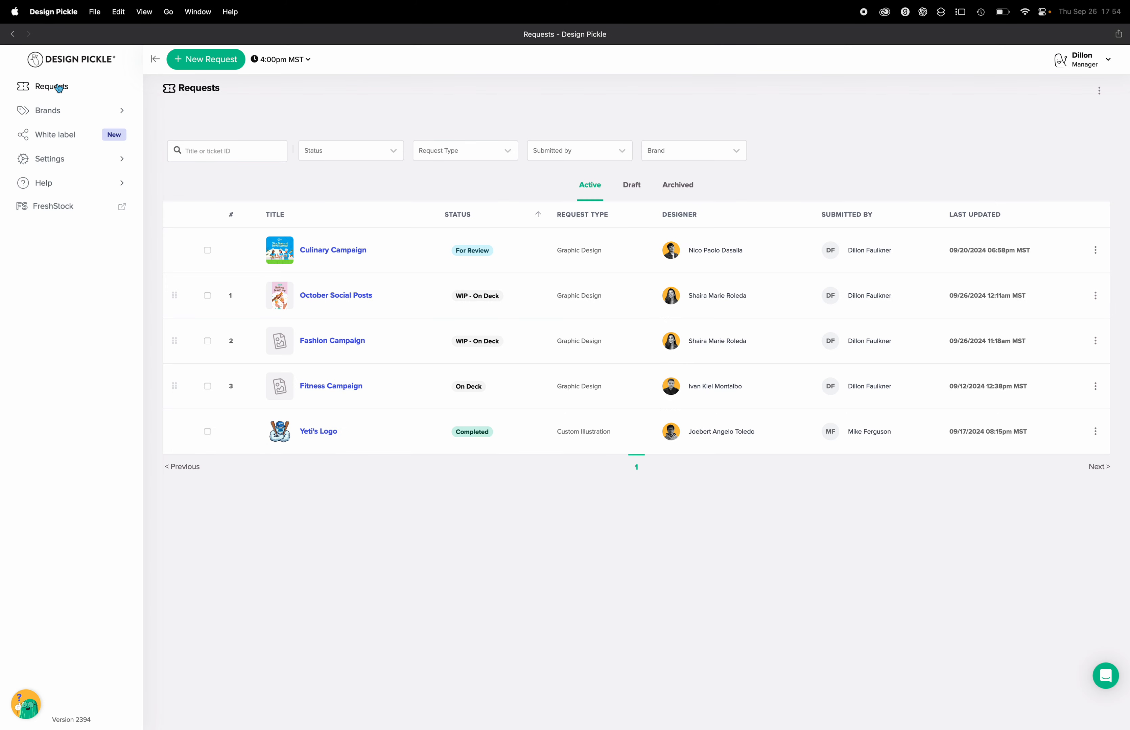
pyautogui.click(57, 88)
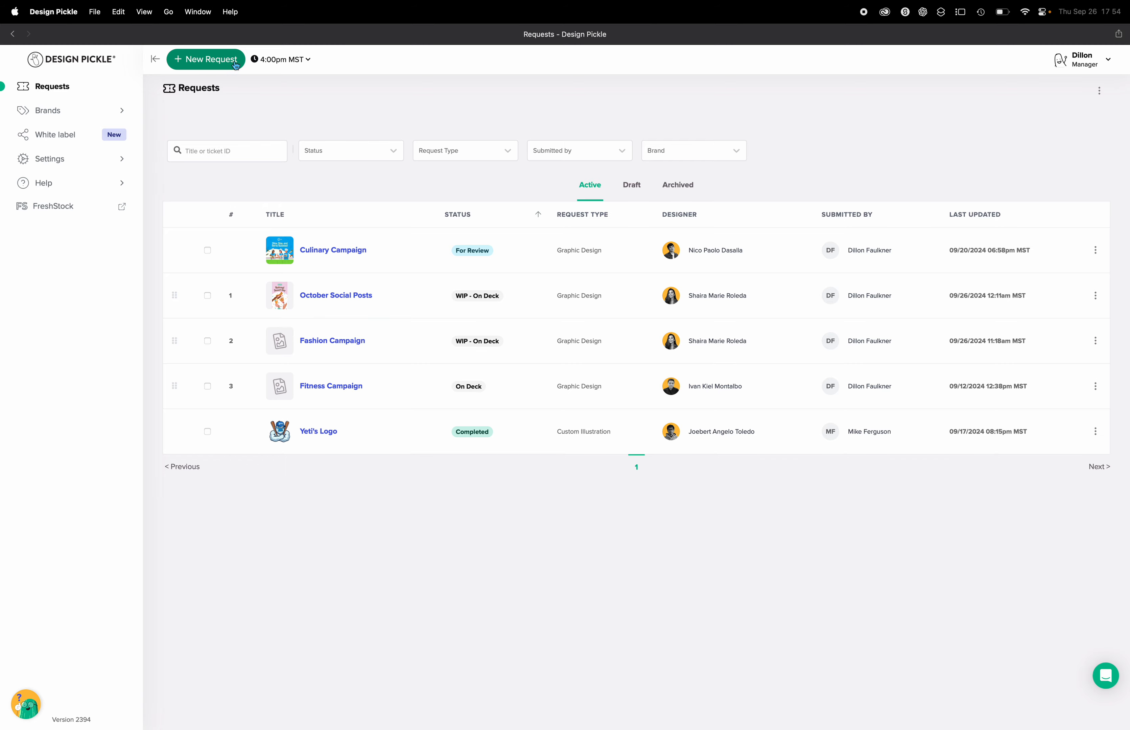
# - Start a new request and browse the catalogue of design types down to the print collaterals
pyautogui.click(195, 60)
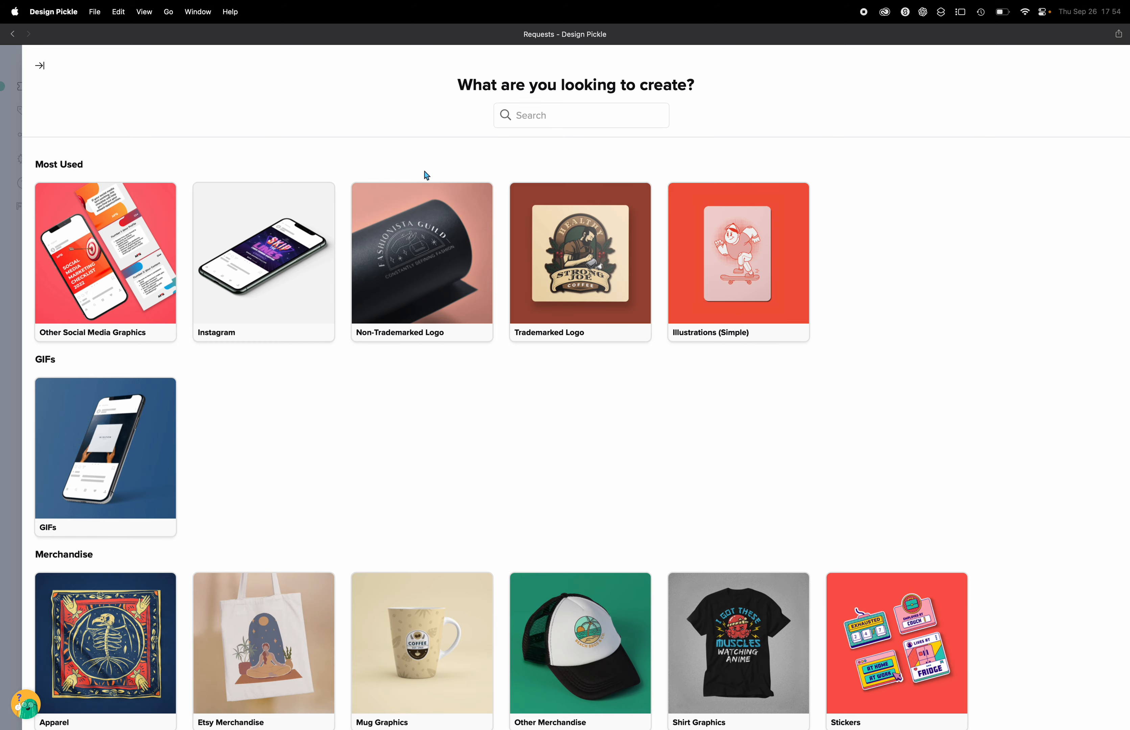
pyautogui.scroll(-7, 469, 352)
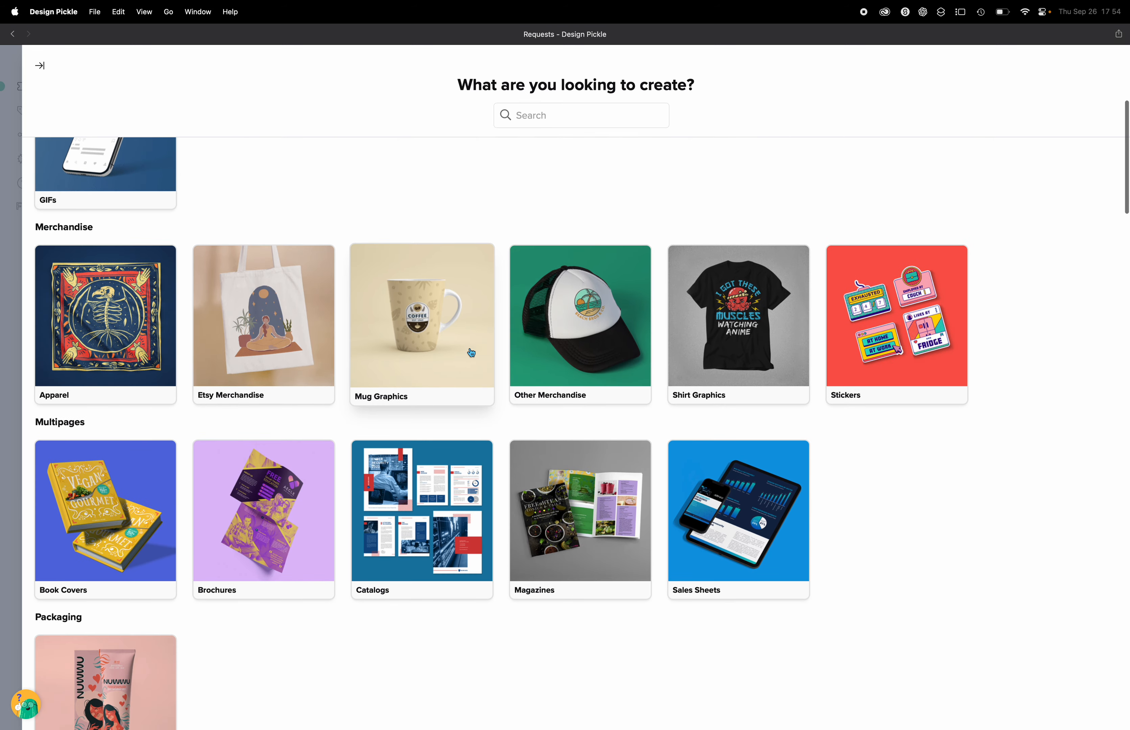
pyautogui.scroll(-12, 471, 352)
pyautogui.scroll(-9, 470, 352)
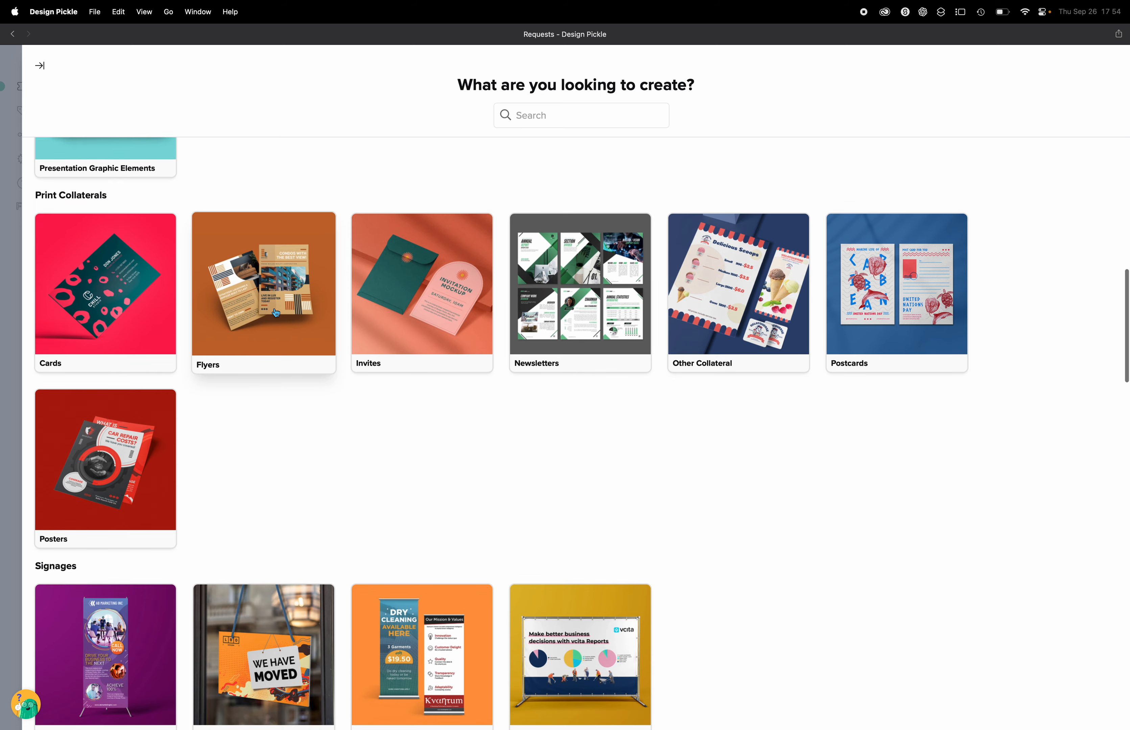
pyautogui.scroll(1, 275, 313)
pyautogui.click(548, 122)
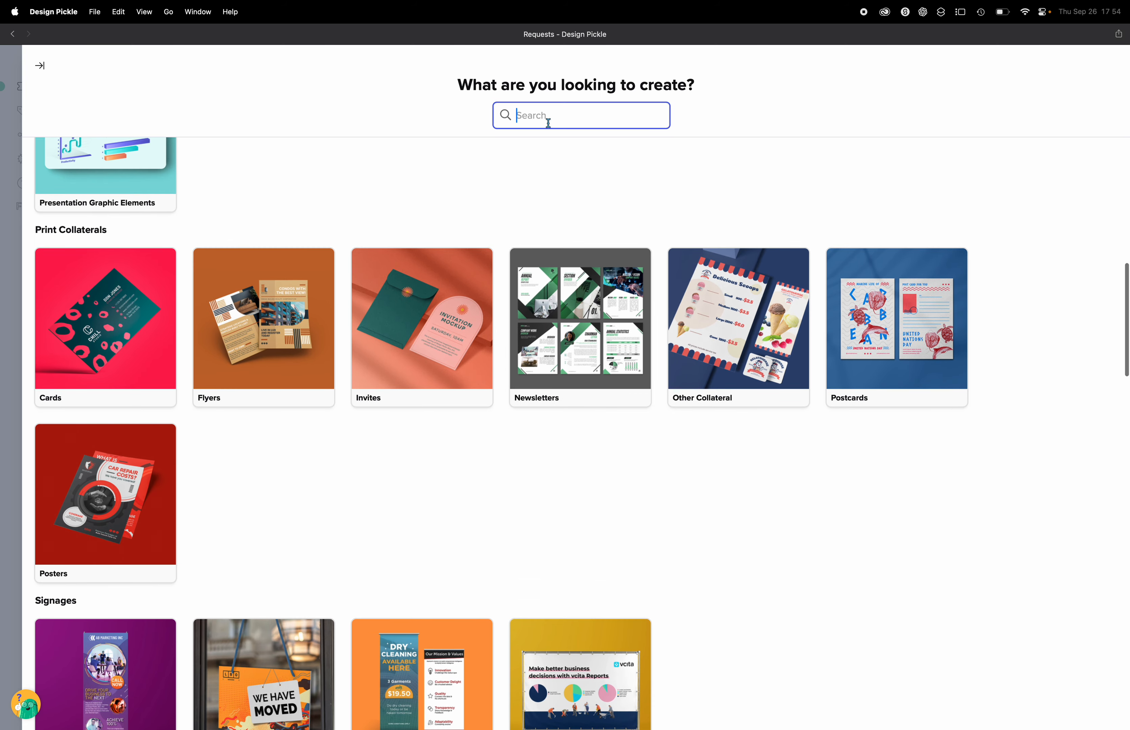
pyautogui.write('fl')
pyautogui.press('BackSpace')
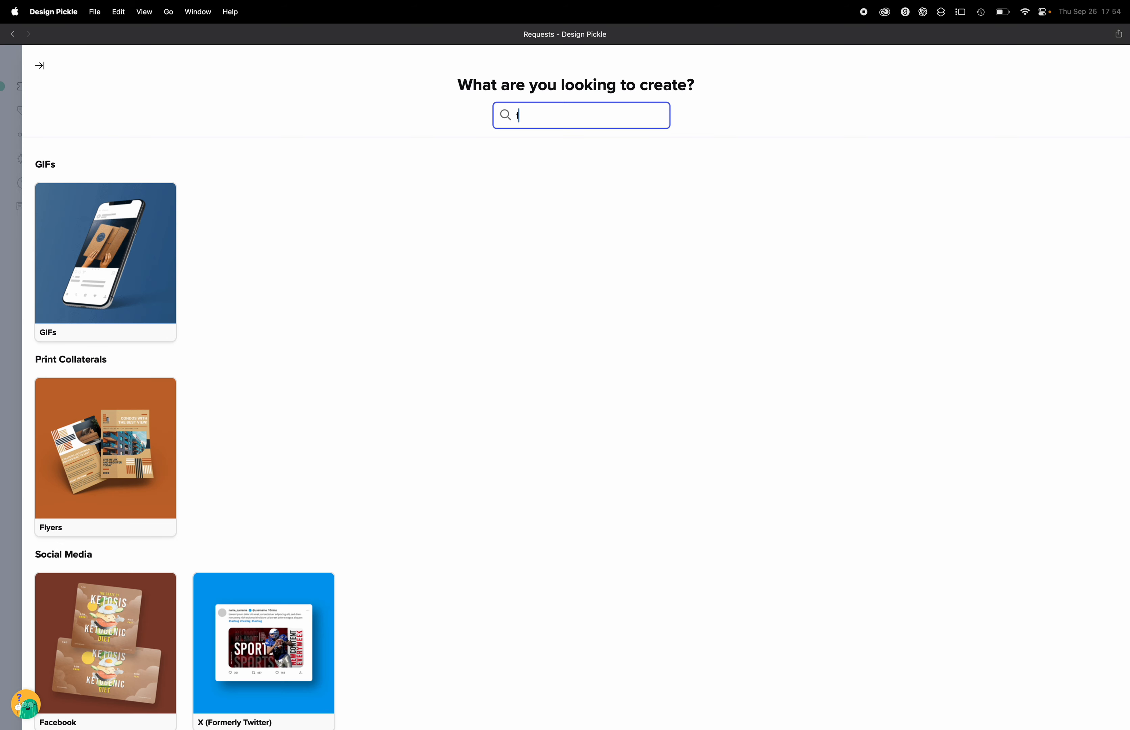
pyautogui.press('BackSpace')
pyautogui.write('pho')
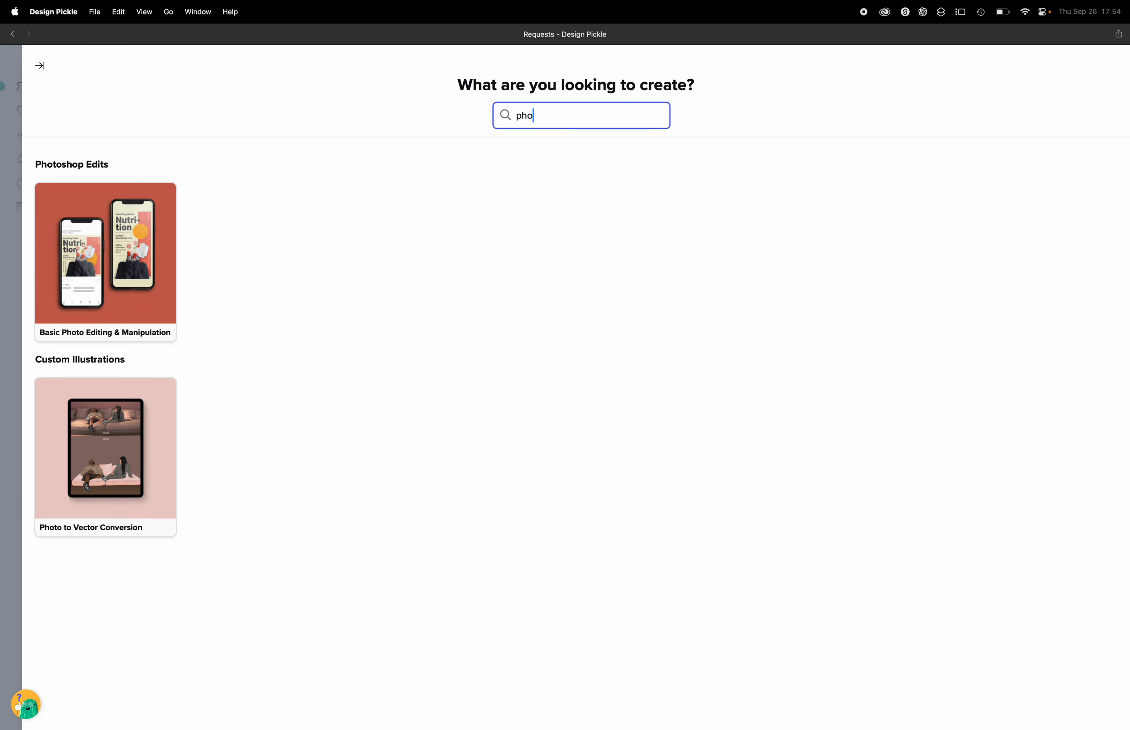
pyautogui.press('BackSpace')
pyautogui.press('BackSpace')
pyautogui.press('BackSpace')
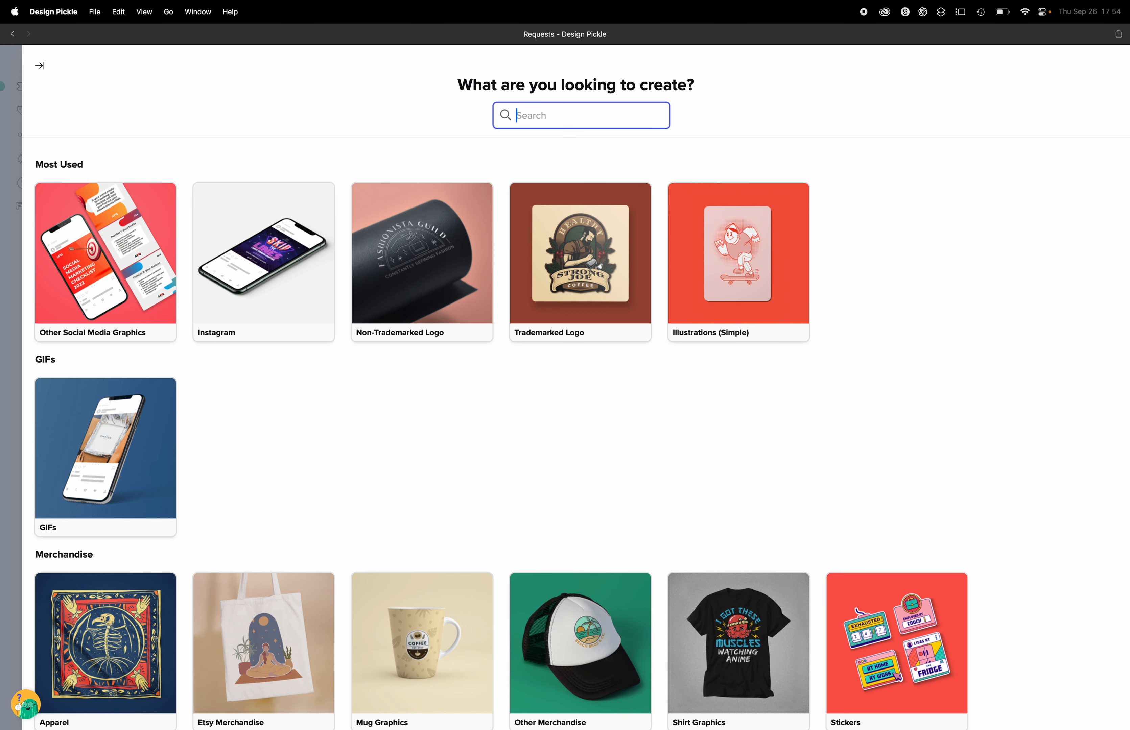
# - Search the design types for "fly", choose Flyers, and name the request "My Custom Flyer"
pyautogui.write('fly')
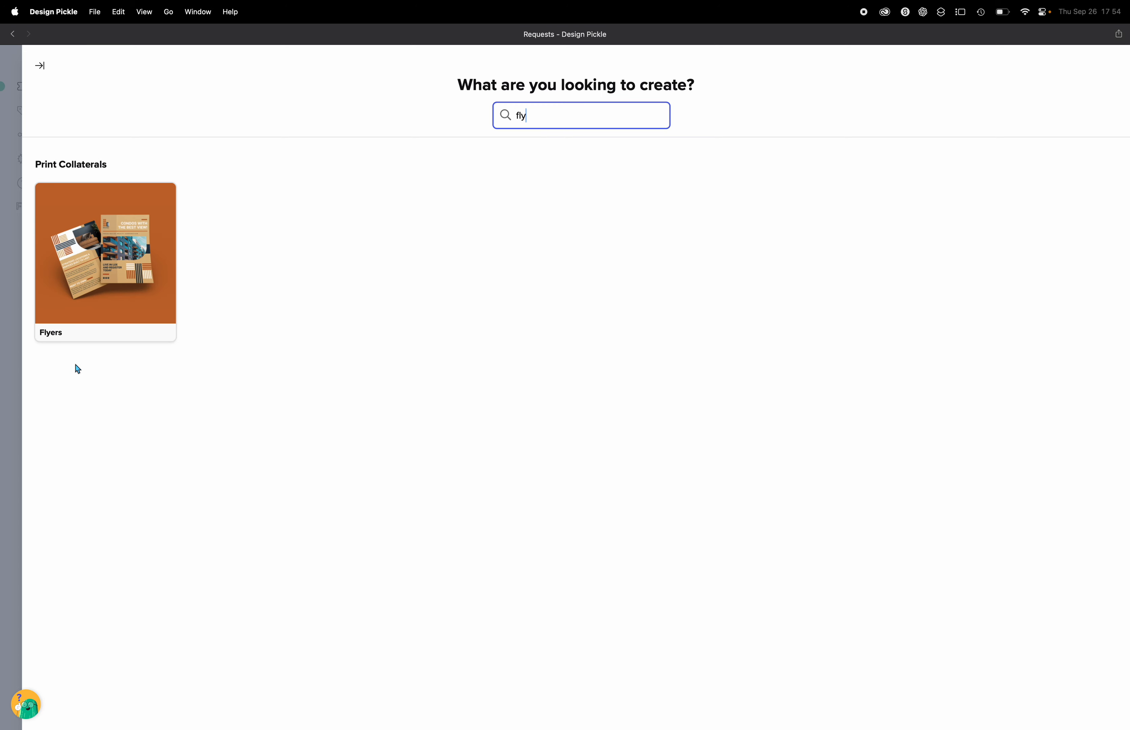
pyautogui.click(101, 269)
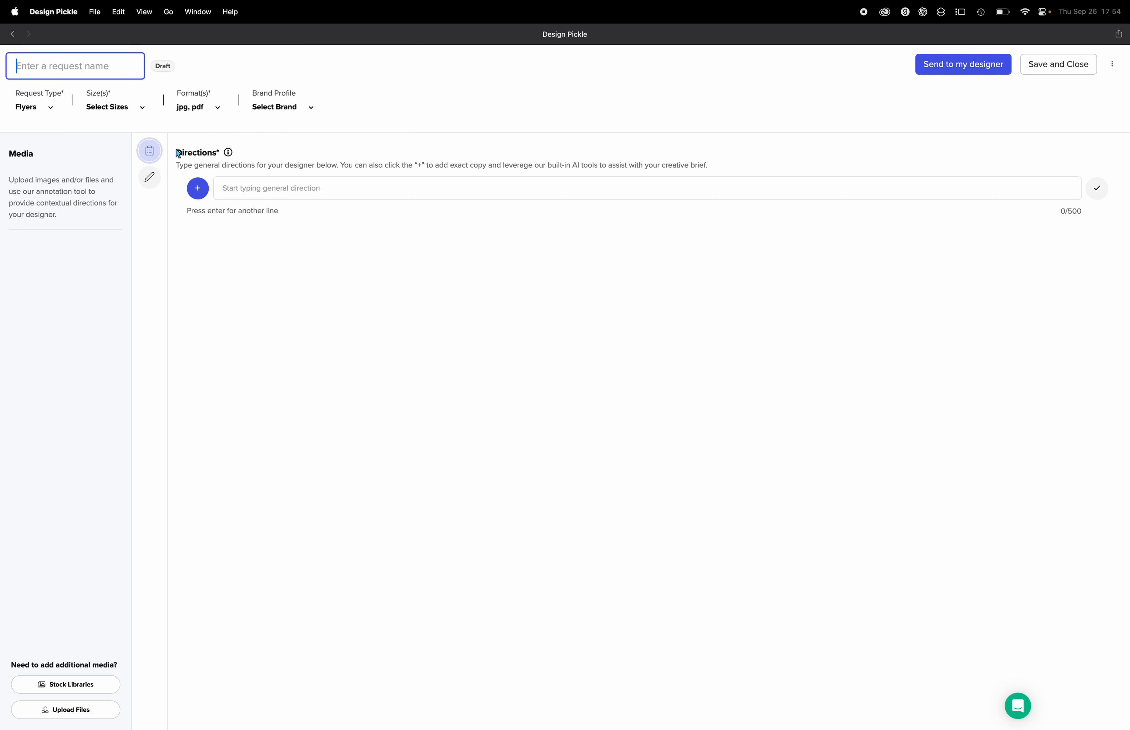
pyautogui.write('M')
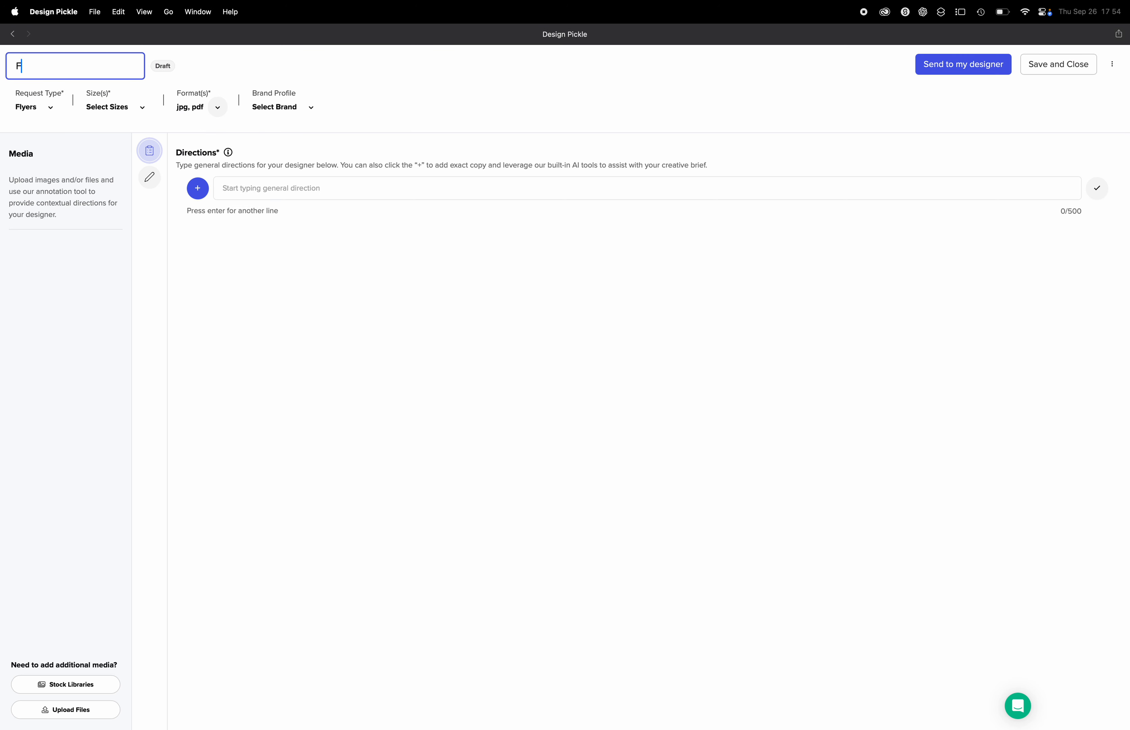
pyautogui.press('BackSpace')
pyautogui.write('My Custom Flyer')
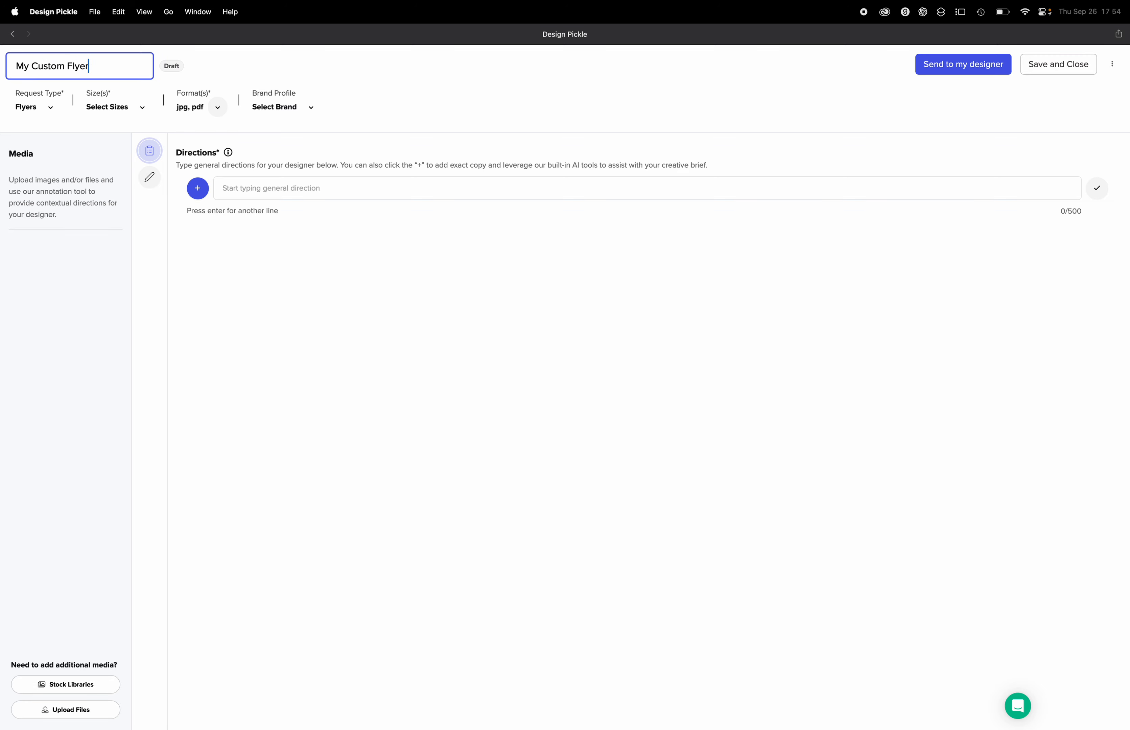
# - Set the flyer's sizes to Standard (8.5 x 11 in) and Half Sheet (5.5 x 8.5 in)
pyautogui.click(114, 108)
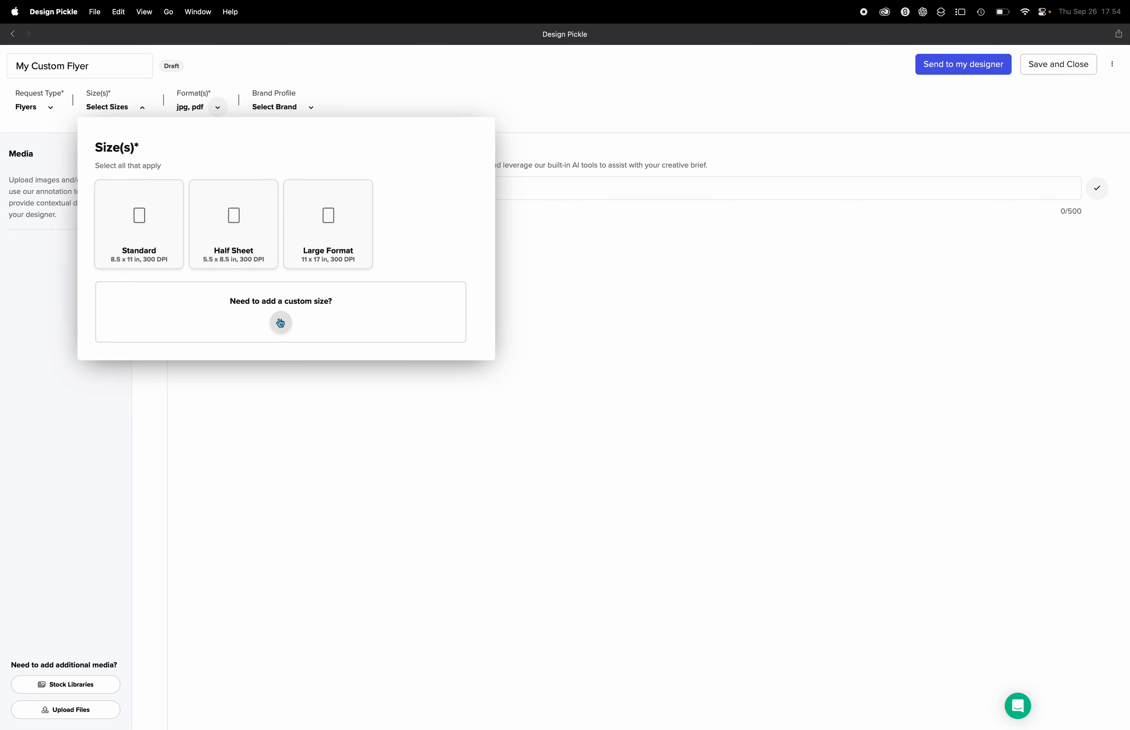
pyautogui.click(134, 218)
pyautogui.click(215, 220)
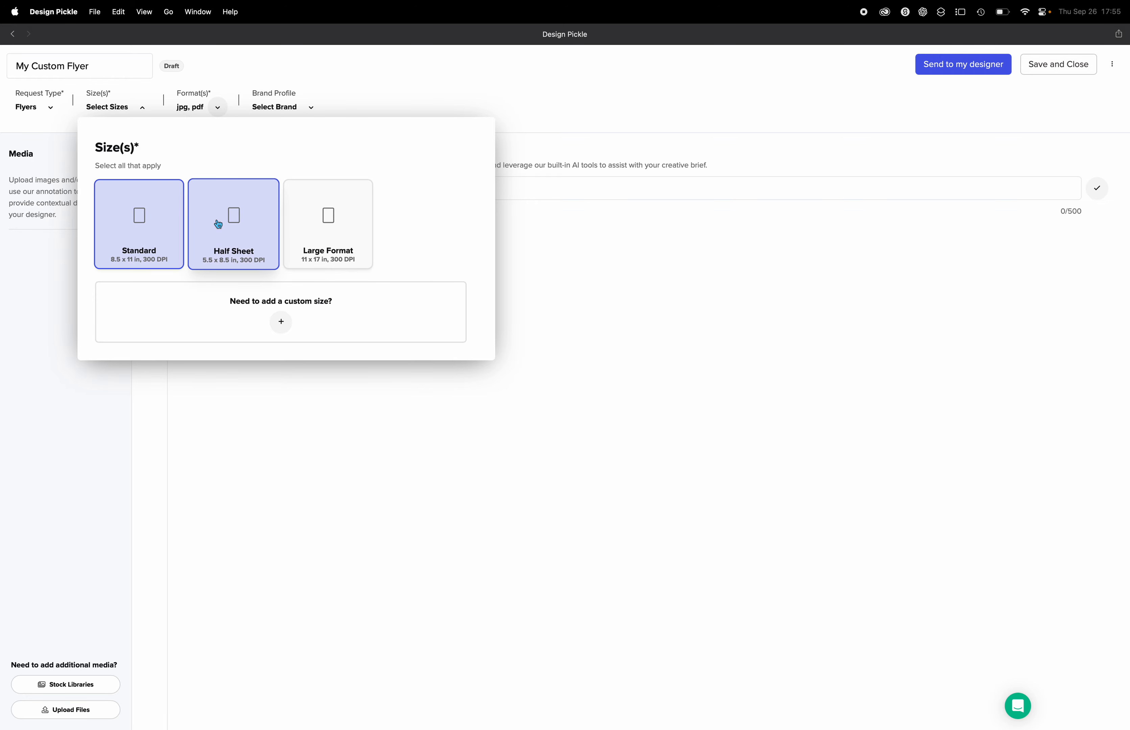
pyautogui.click(324, 227)
pyautogui.click(324, 227)
pyautogui.click(242, 226)
pyautogui.click(333, 223)
pyautogui.click(241, 222)
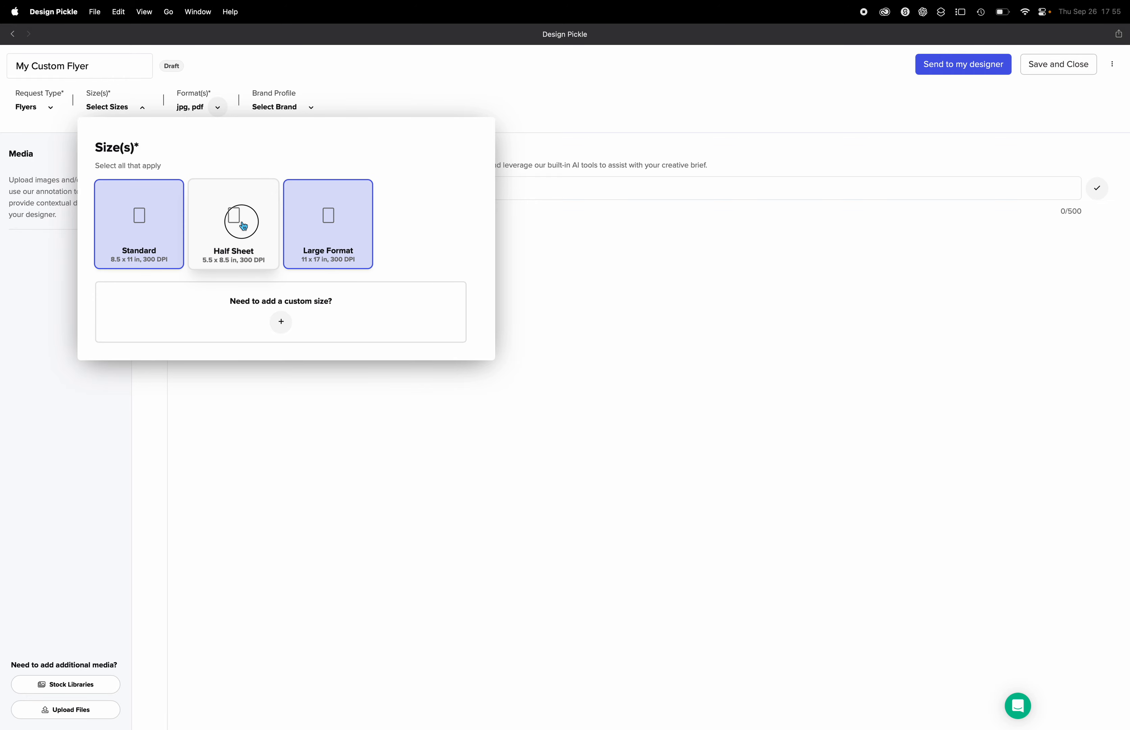
pyautogui.click(312, 219)
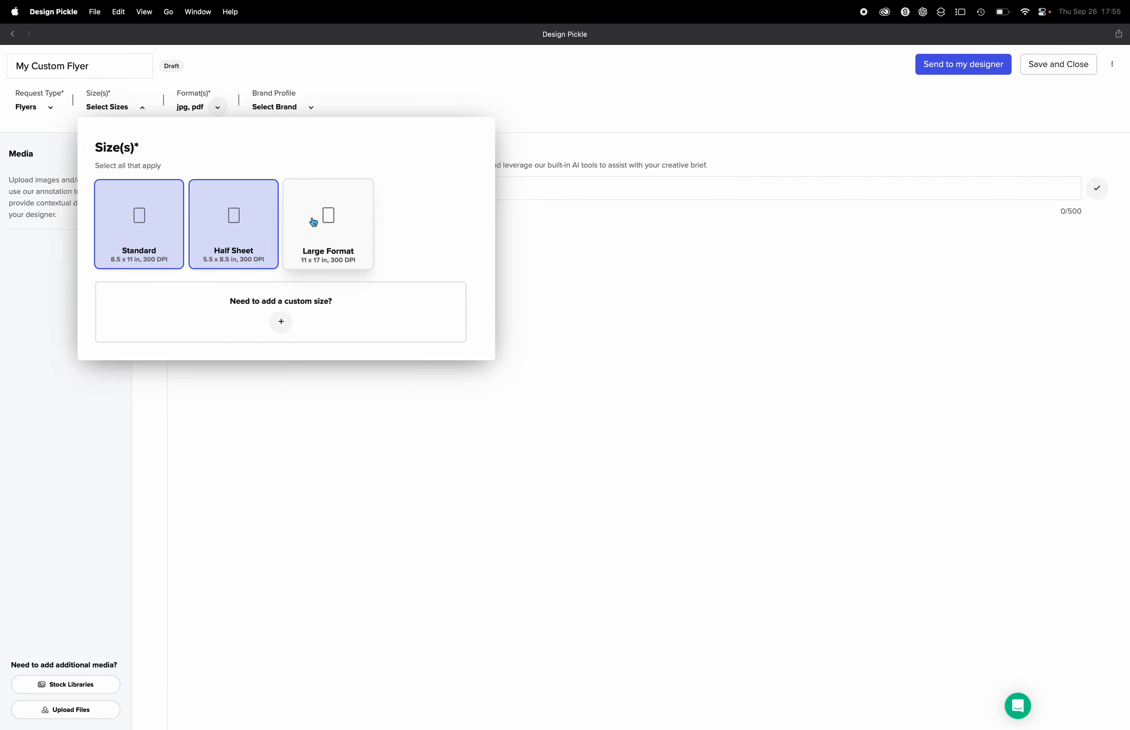
# - Set the flyer's delivery format to PDF only, excluding JPG
pyautogui.click(216, 113)
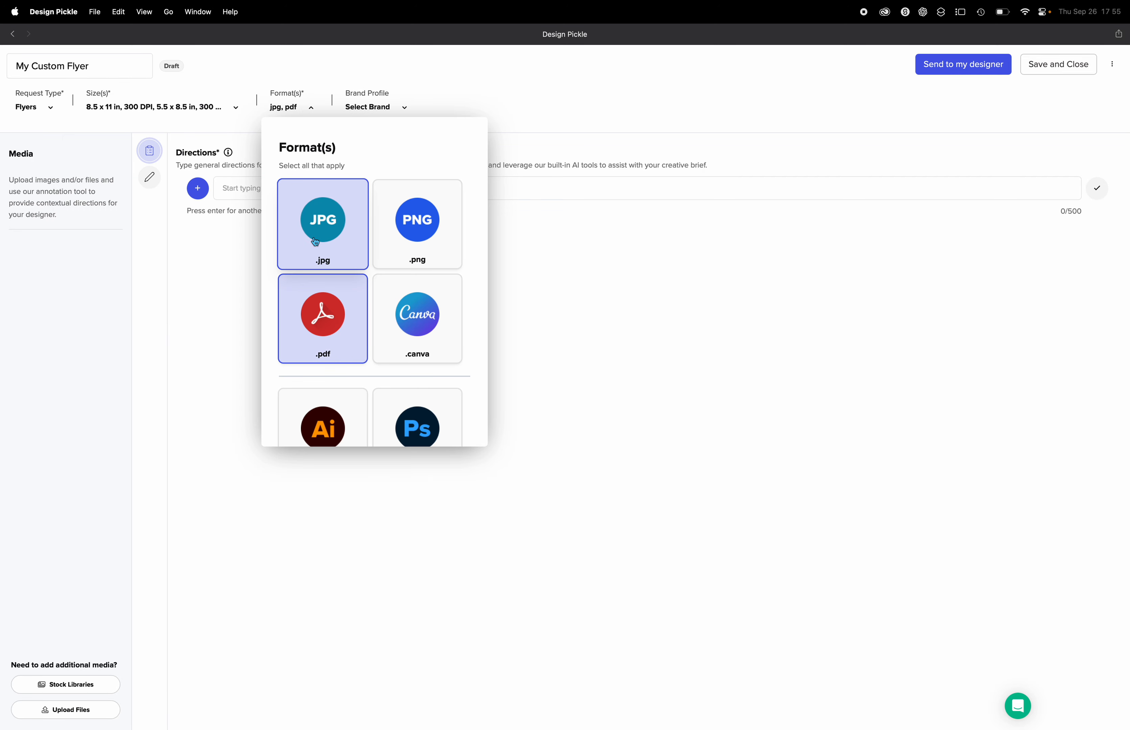
pyautogui.scroll(-5, 330, 327)
pyautogui.scroll(5, 330, 327)
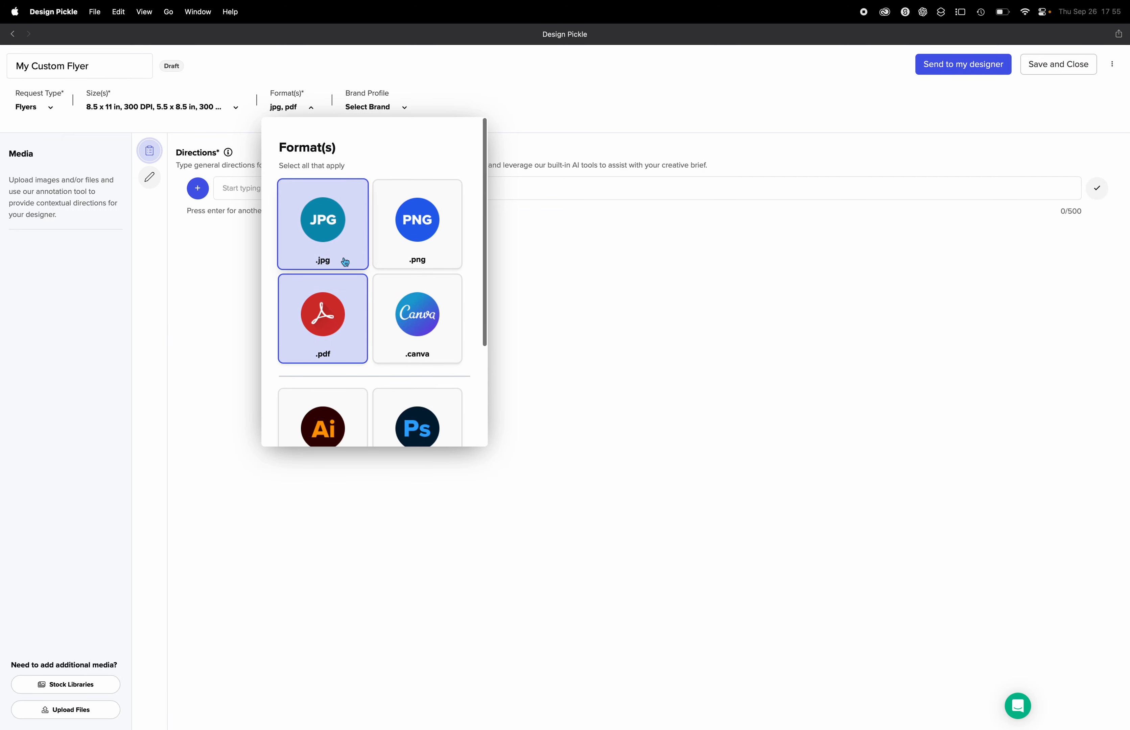
pyautogui.click(323, 335)
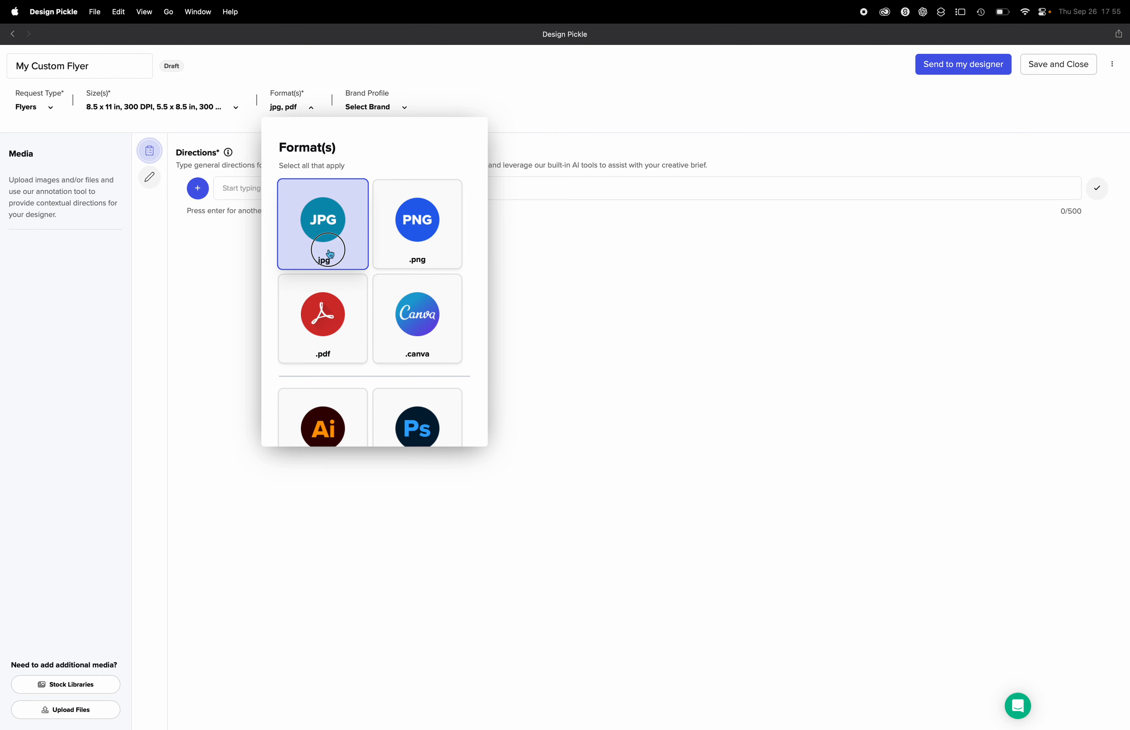
pyautogui.click(330, 254)
pyautogui.click(317, 328)
pyautogui.click(326, 219)
pyautogui.click(325, 328)
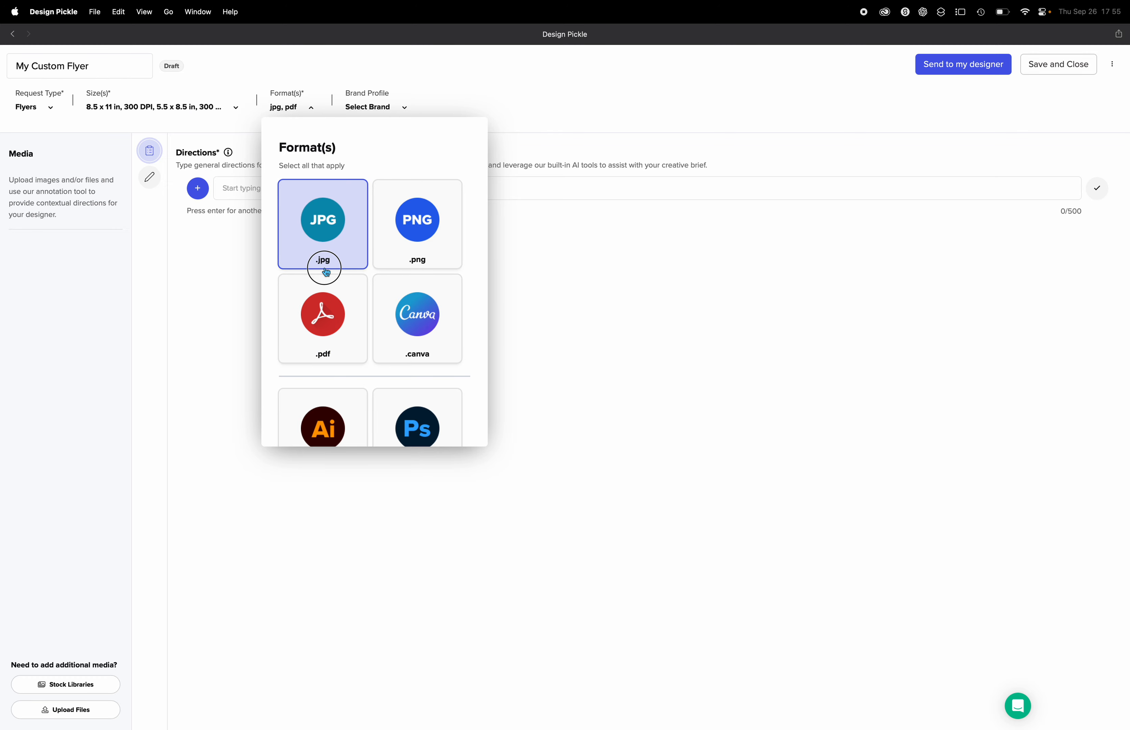
pyautogui.click(326, 273)
pyautogui.click(323, 287)
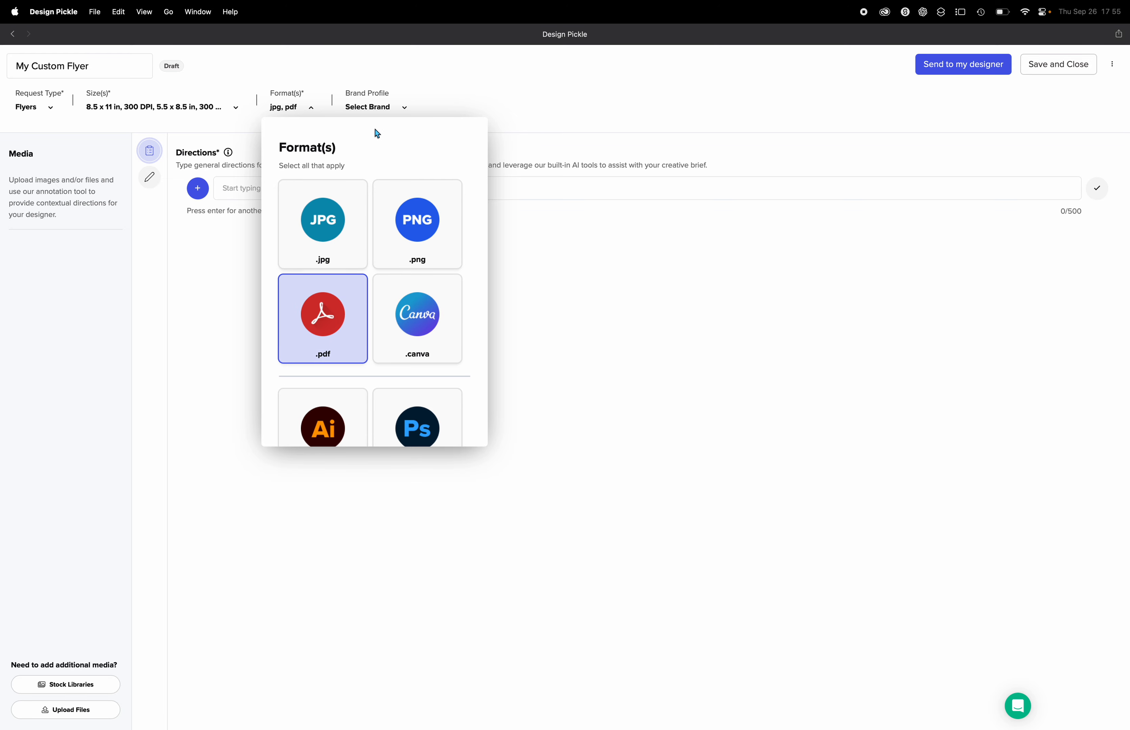
# - Assign the Compass High School brand profile to the flyer request
pyautogui.click(404, 107)
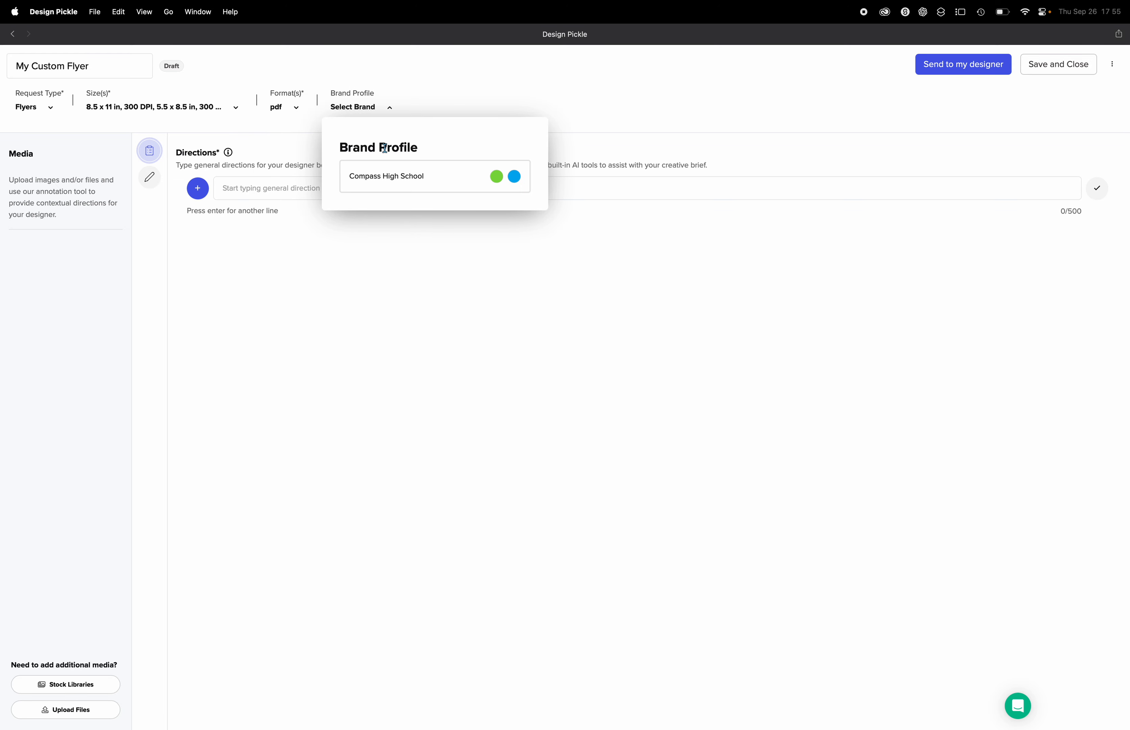
pyautogui.click(433, 181)
pyautogui.click(400, 246)
# - Add the general direction "I would like an awesome flyer please." to the request
pyautogui.click(224, 183)
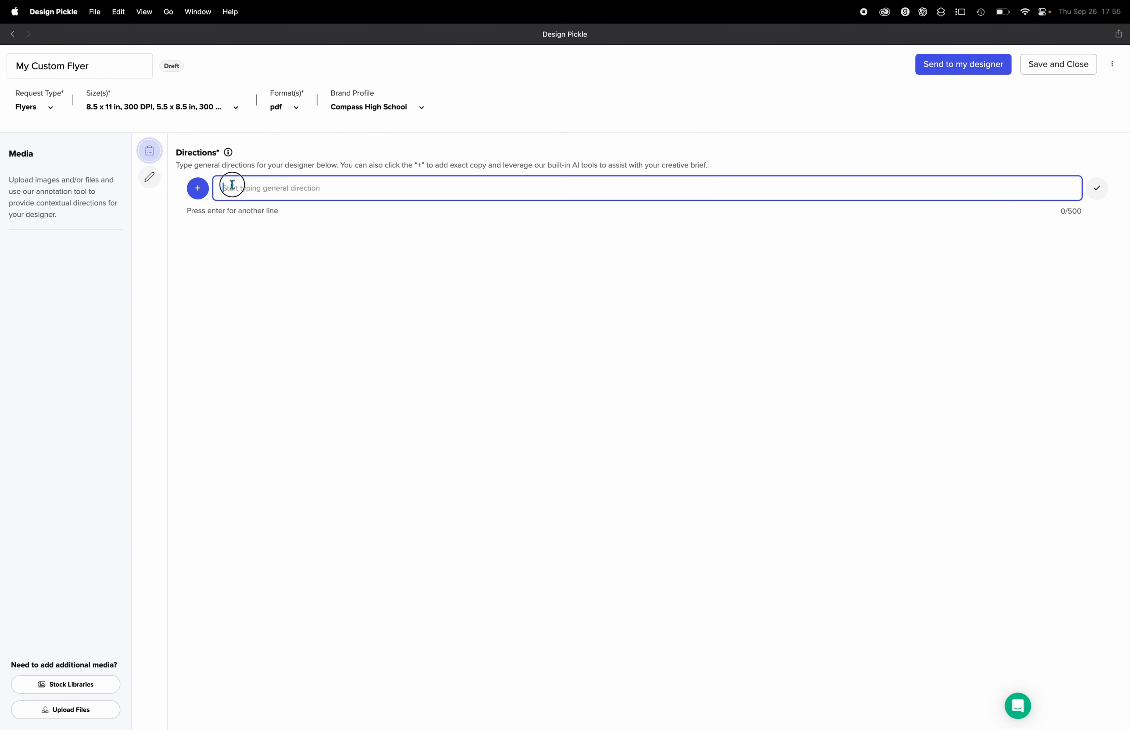
pyautogui.write('I would like an awesome flyer please.')
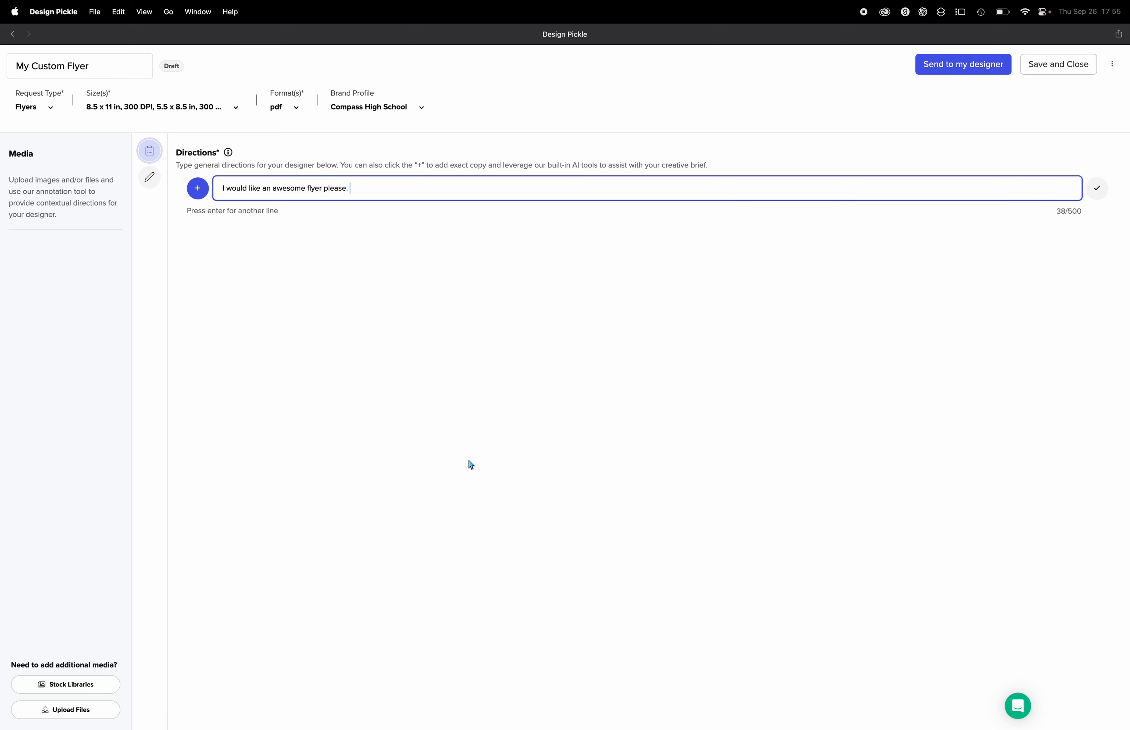
pyautogui.press('Return')
# - Add custom copy reading "web copy goes here." to the request's directions
pyautogui.click(200, 264)
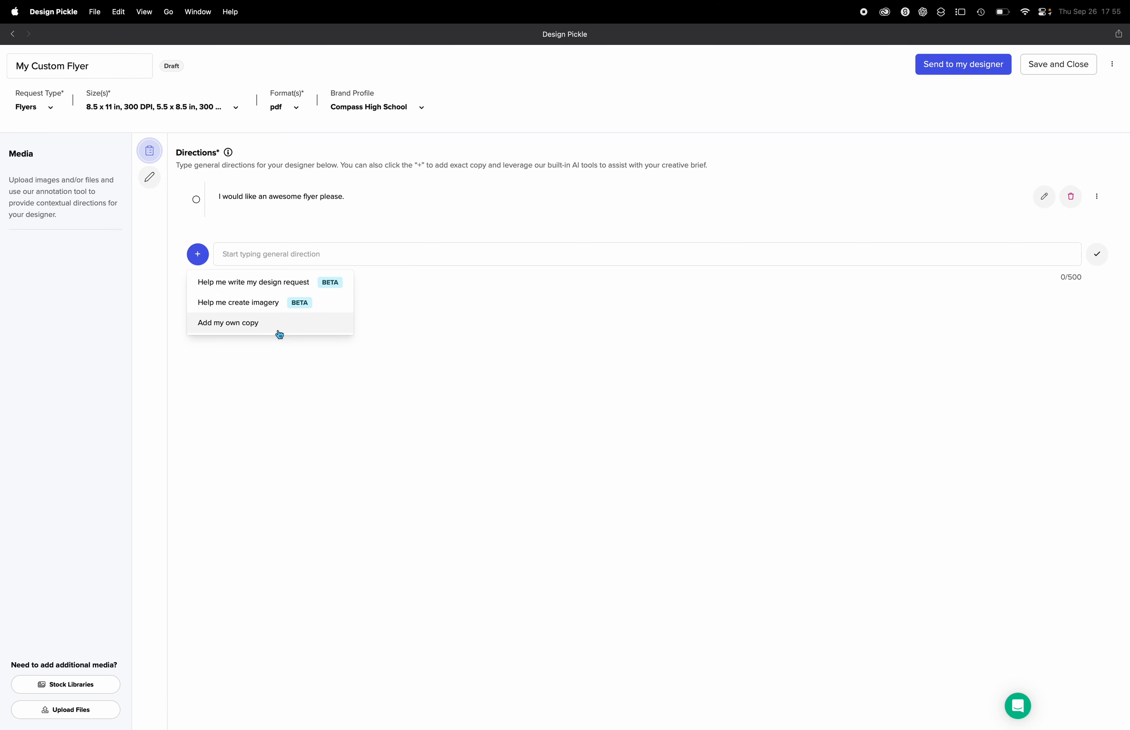
pyautogui.click(264, 328)
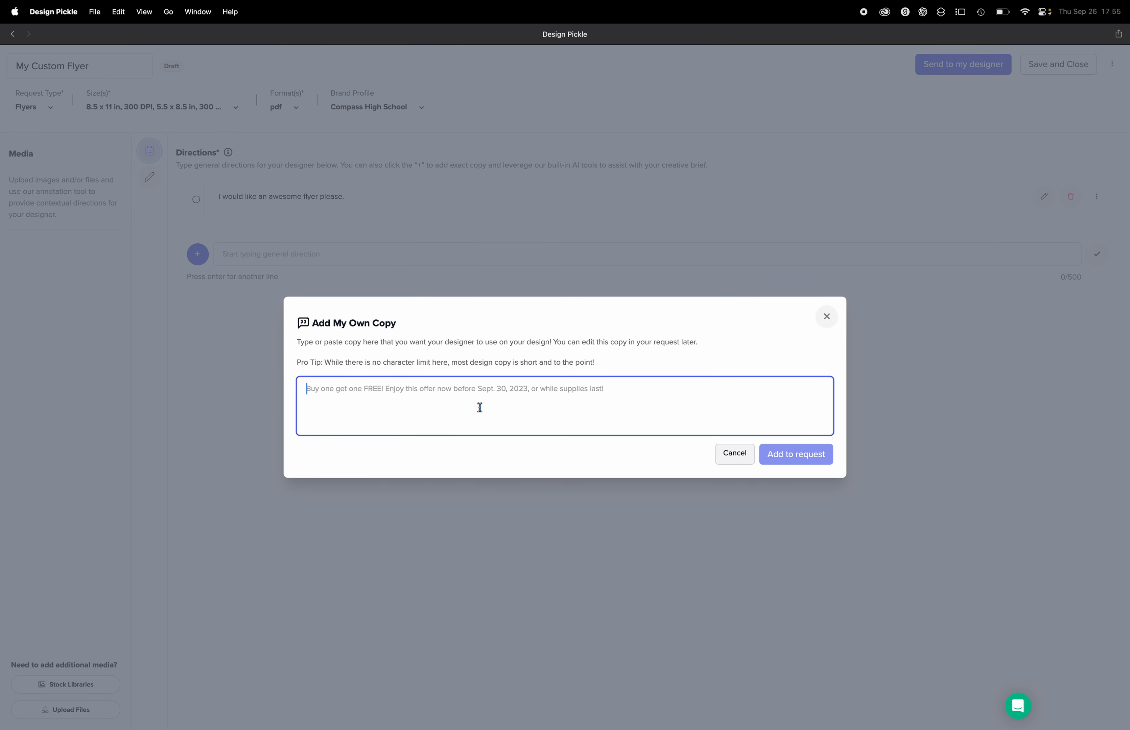
pyautogui.write('web copy goes here.')
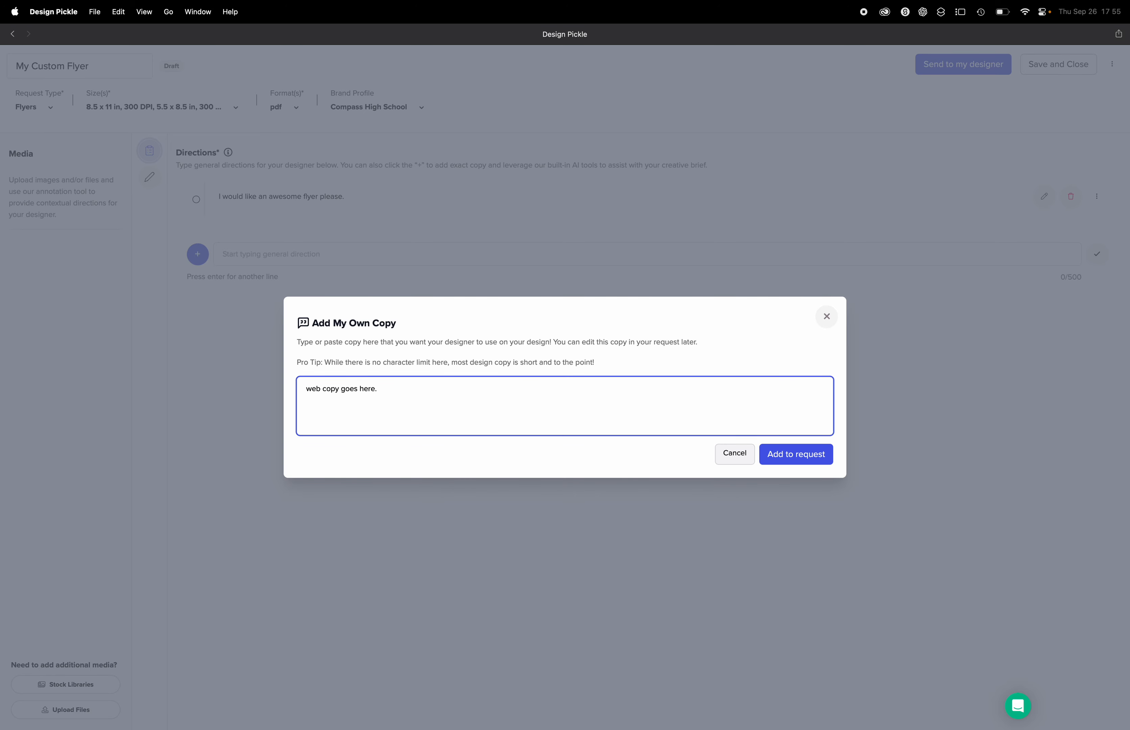
pyautogui.click(802, 459)
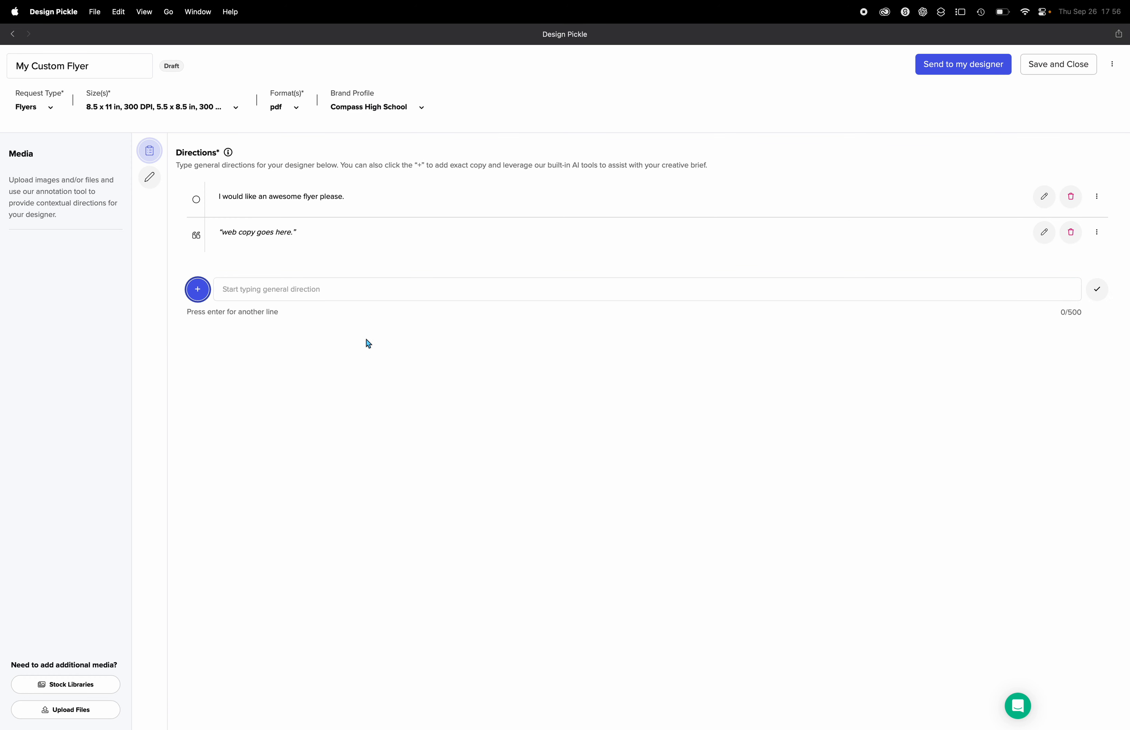
# - Examine the available file upload sources and the local file chooser, and leave without uploading anything
pyautogui.click(54, 710)
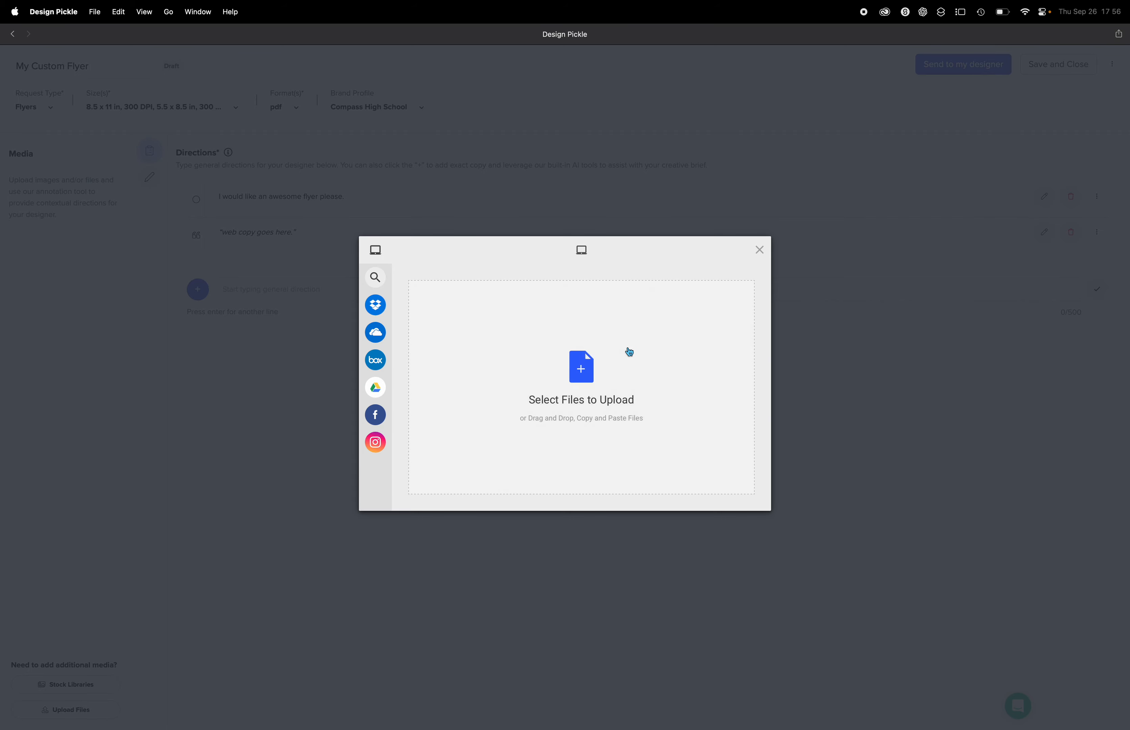
pyautogui.moveTo(375, 441)
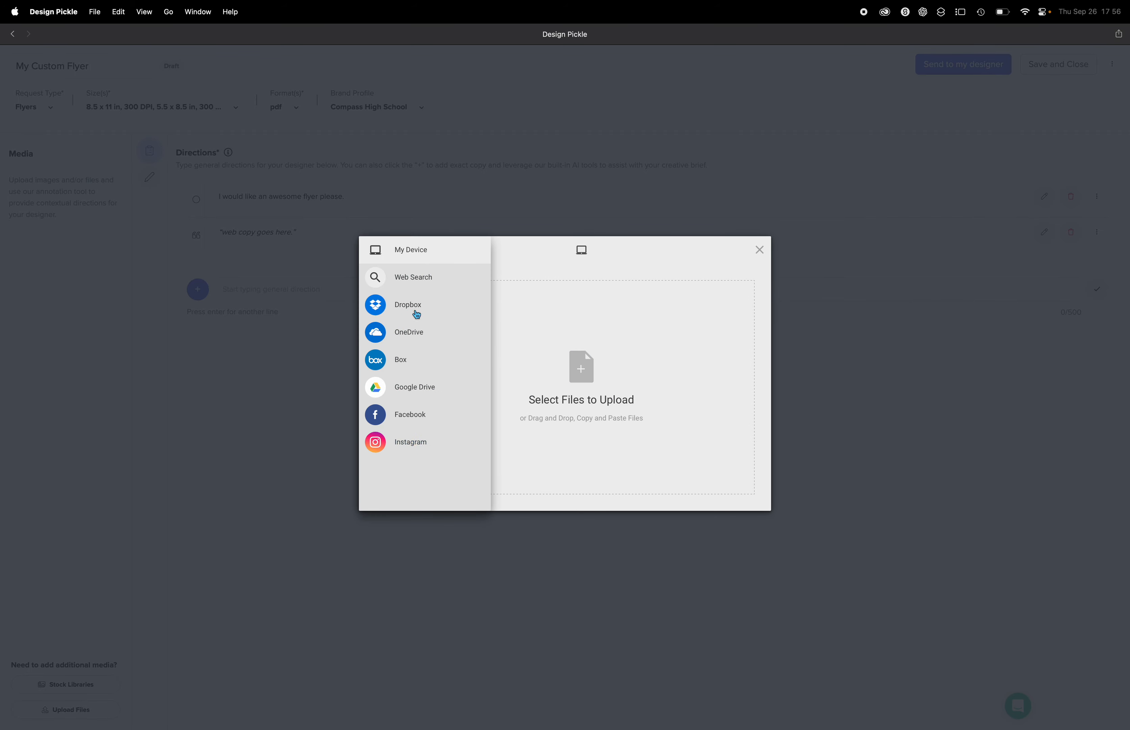
pyautogui.click(572, 333)
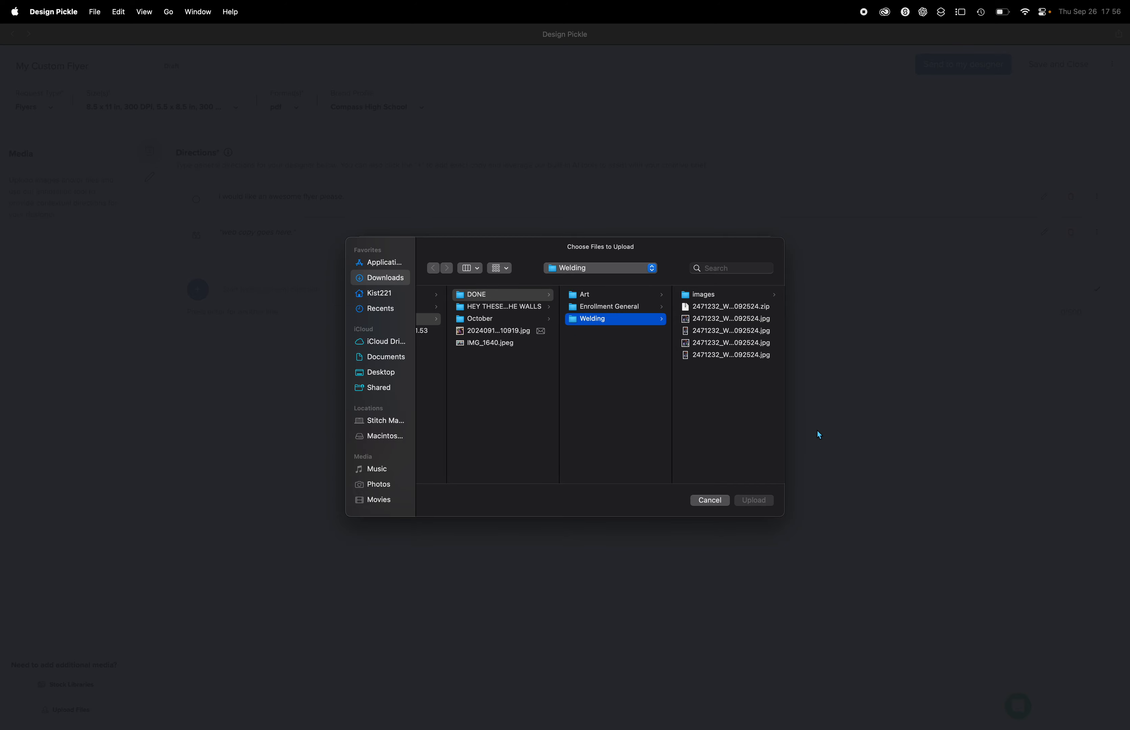
pyautogui.click(697, 501)
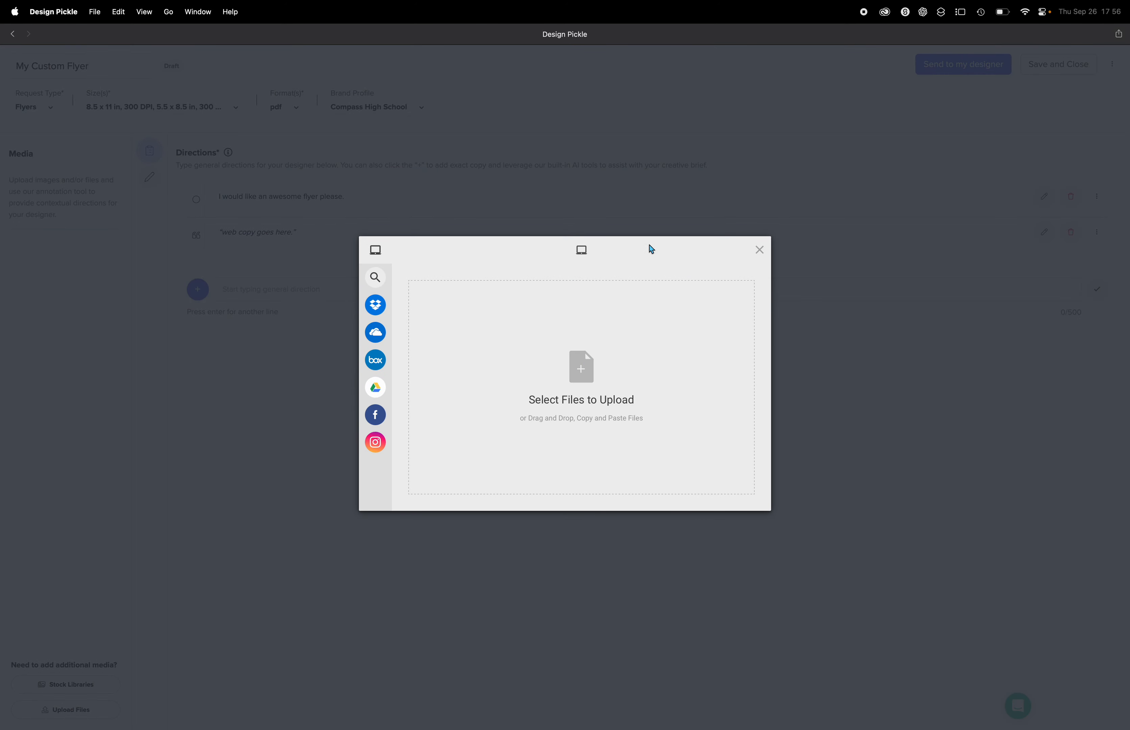
pyautogui.click(760, 251)
# - Search the FreshStock stock library for "doggo" assets
pyautogui.click(86, 686)
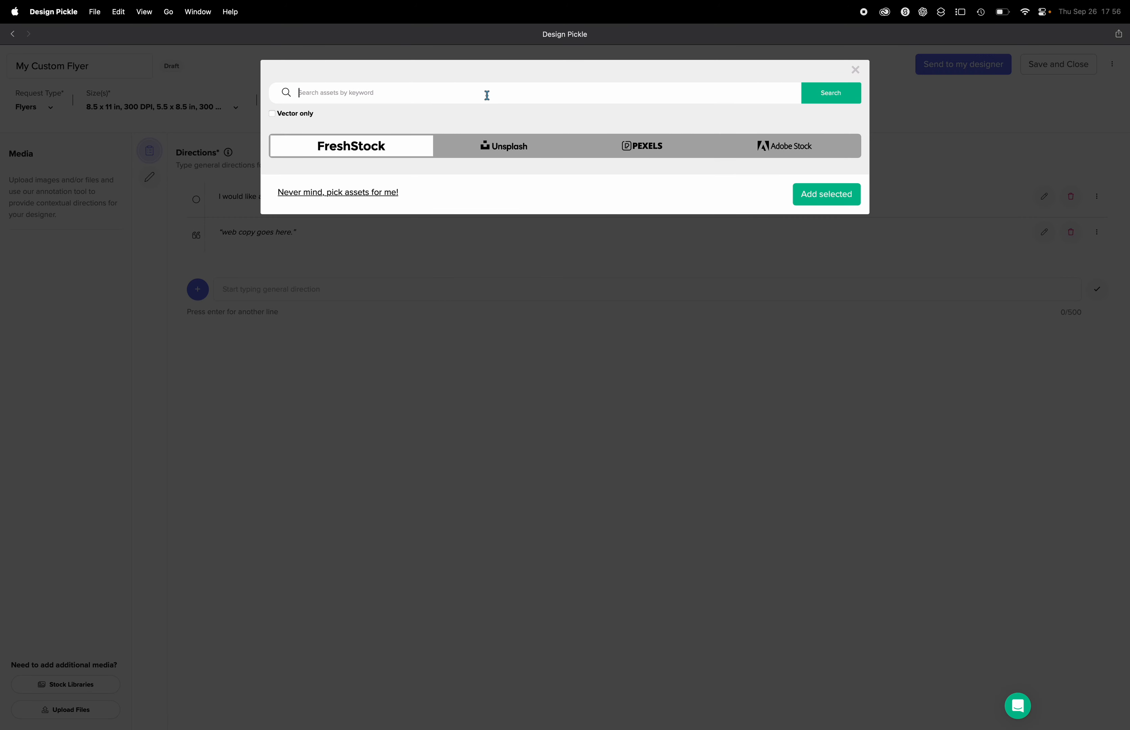
pyautogui.write('doggo')
pyautogui.press('Return')
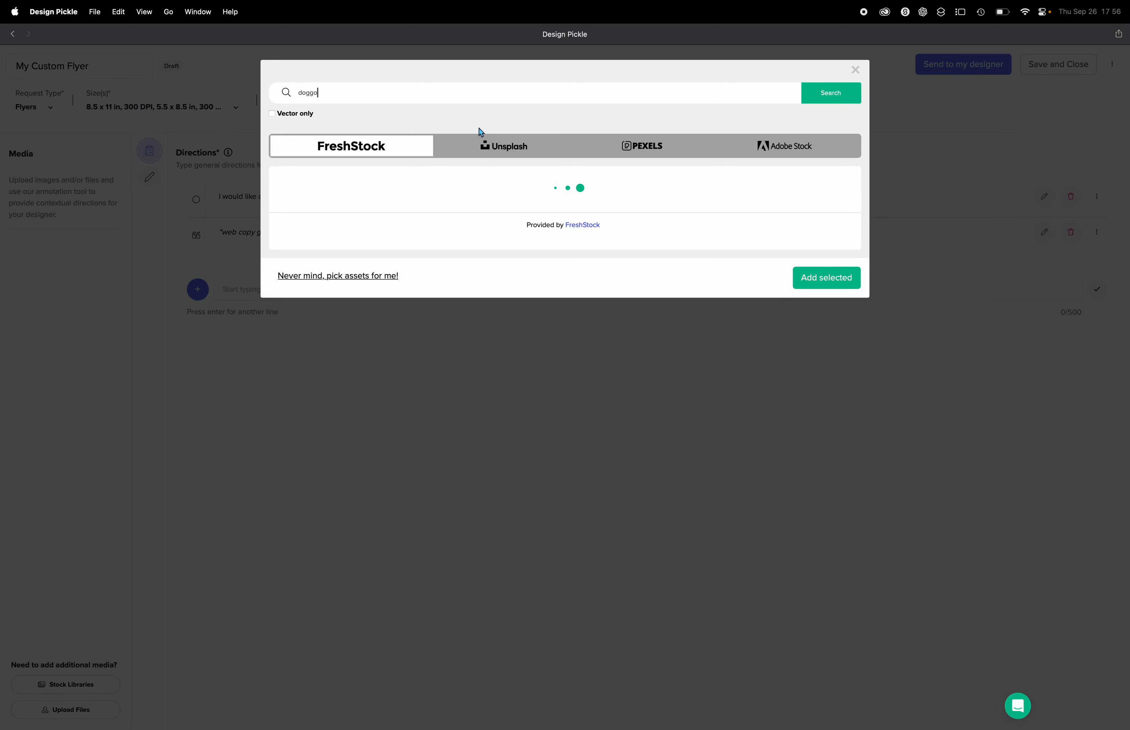
# - Browse the "doggo" results in the Unsplash and Pexels libraries, then return to FreshStock
pyautogui.click(481, 143)
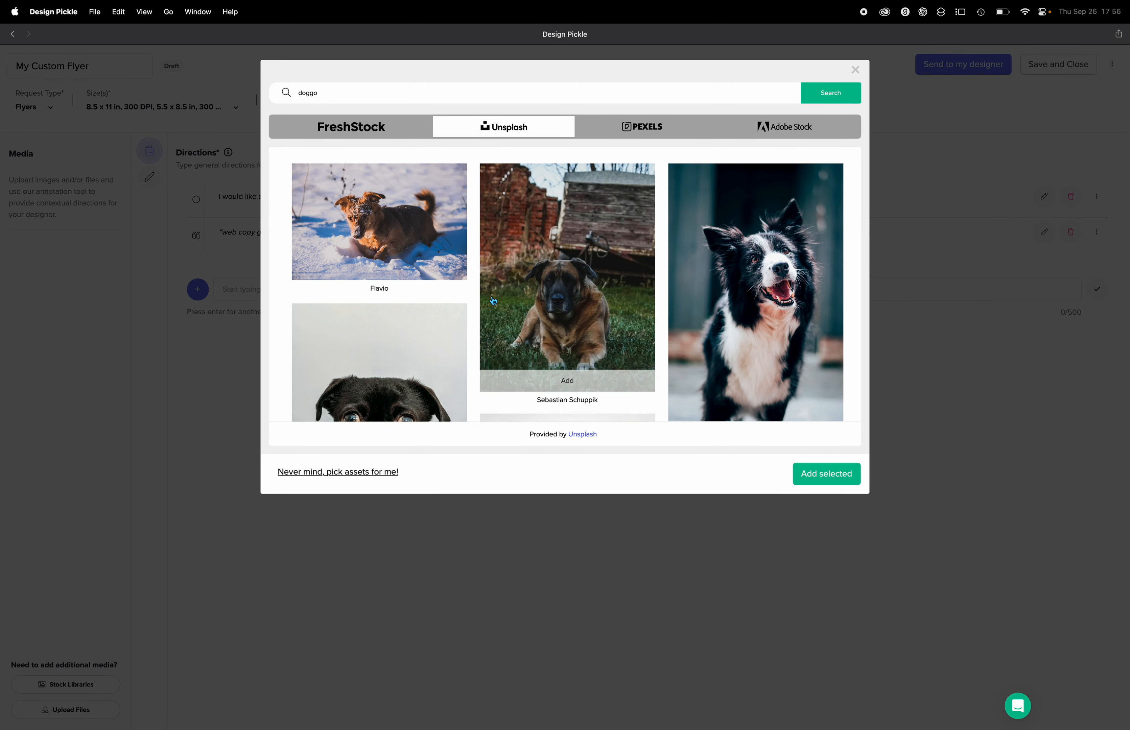
pyautogui.click(622, 132)
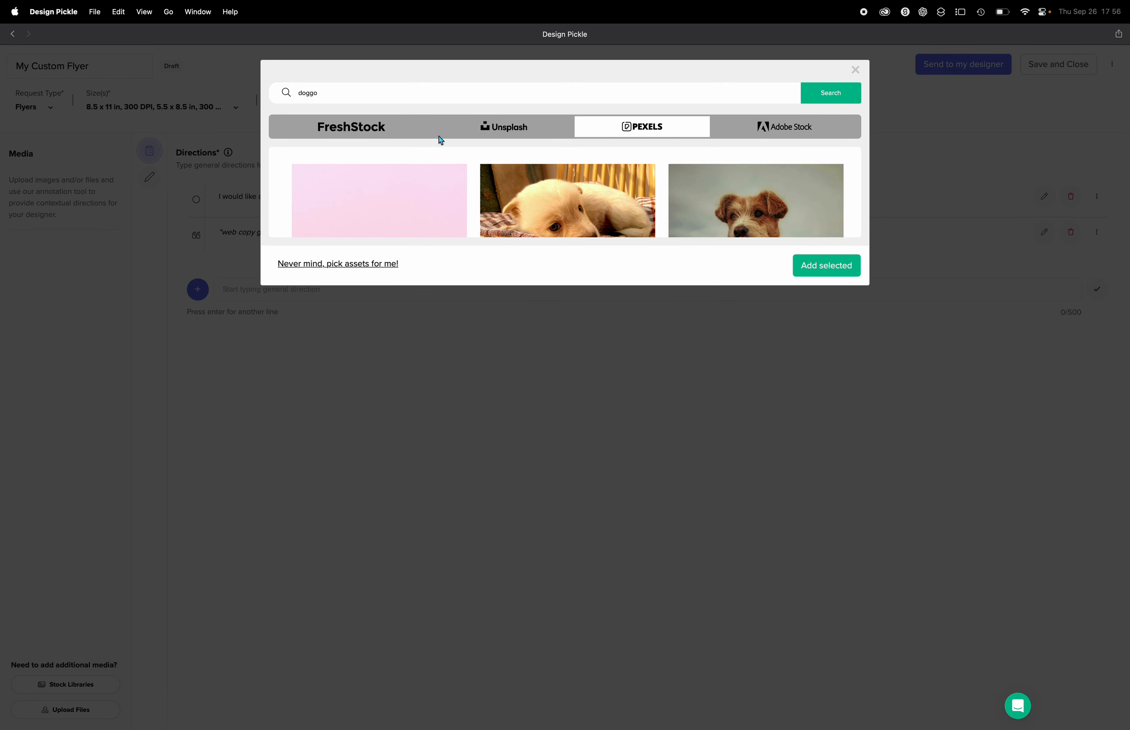
pyautogui.click(404, 132)
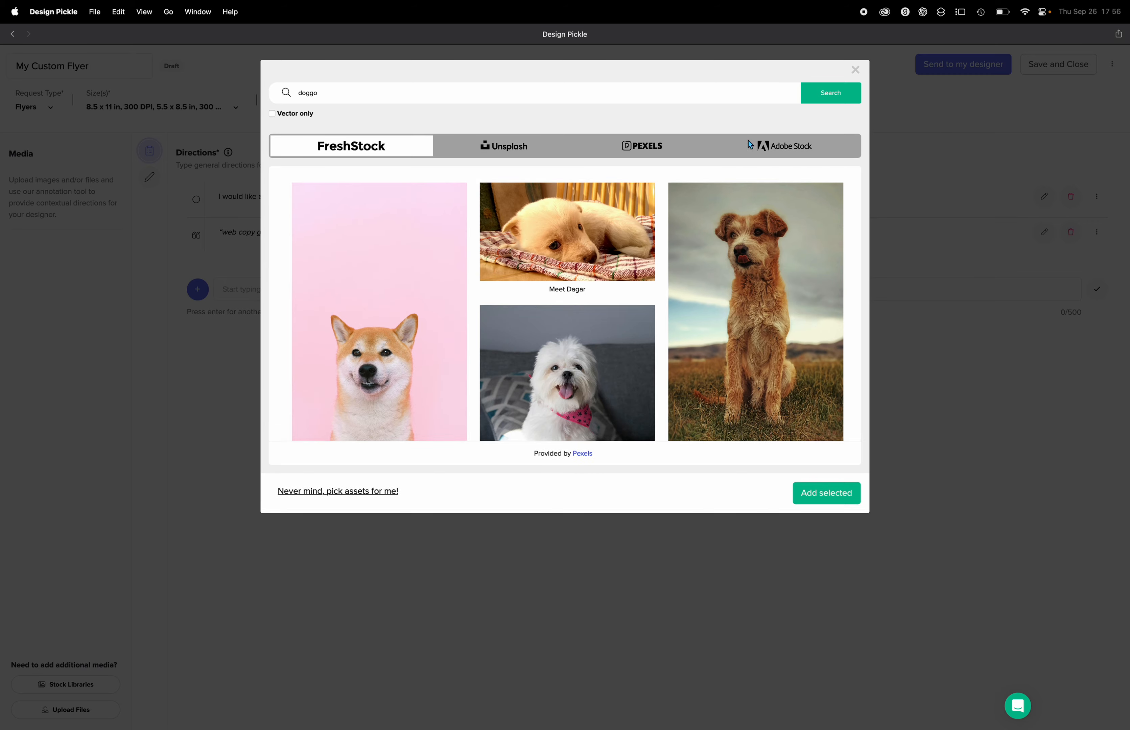
# - Add three Adobe Stock photos to the request's media: the puppy in pool goggles, the dog in a party hat and the lying labrador
pyautogui.click(786, 148)
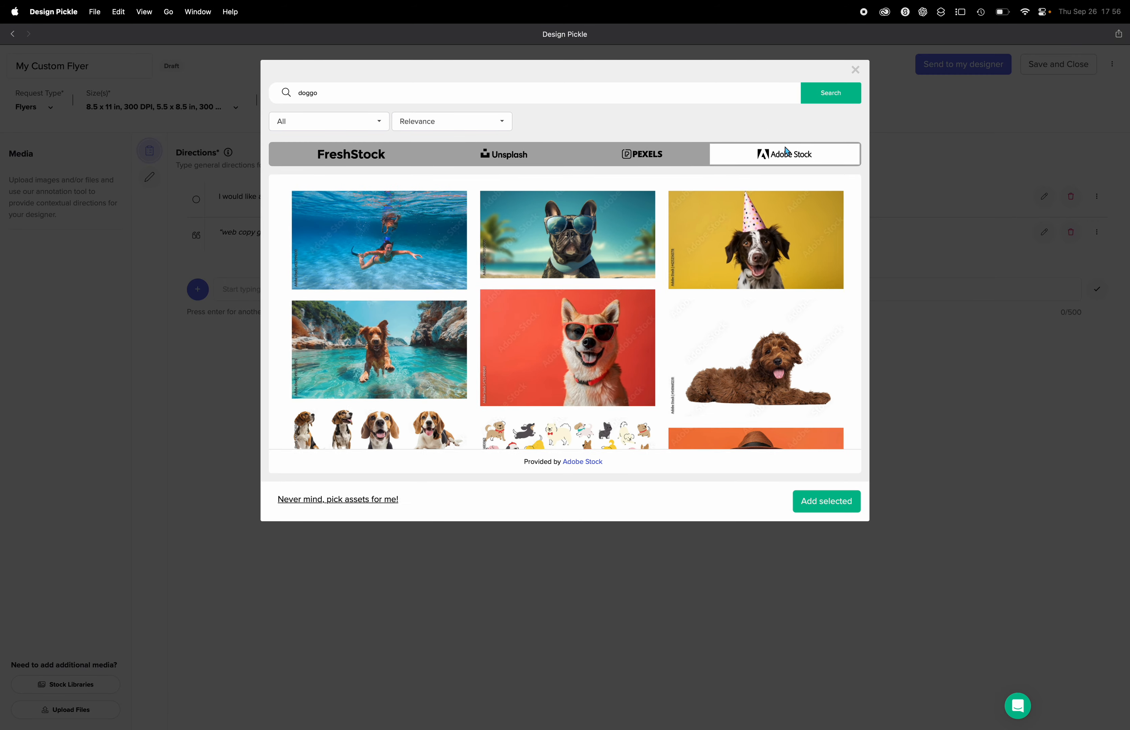
pyautogui.scroll(-3, 586, 324)
pyautogui.scroll(-5, 586, 323)
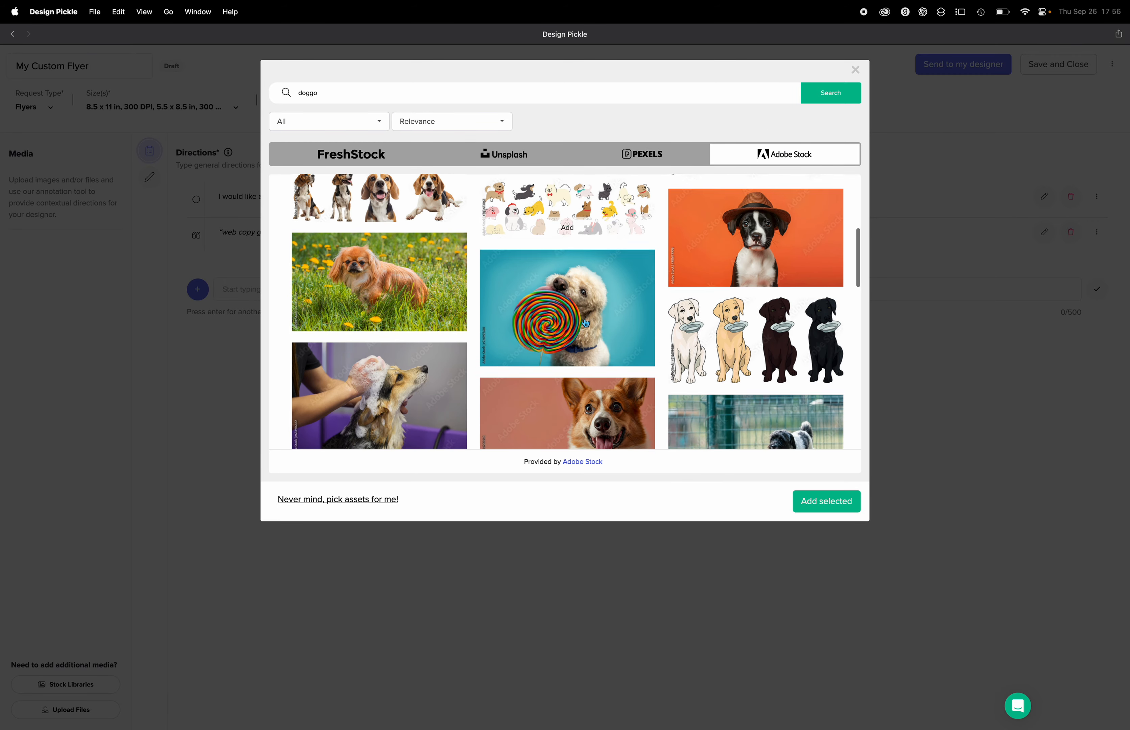
pyautogui.scroll(-5, 586, 324)
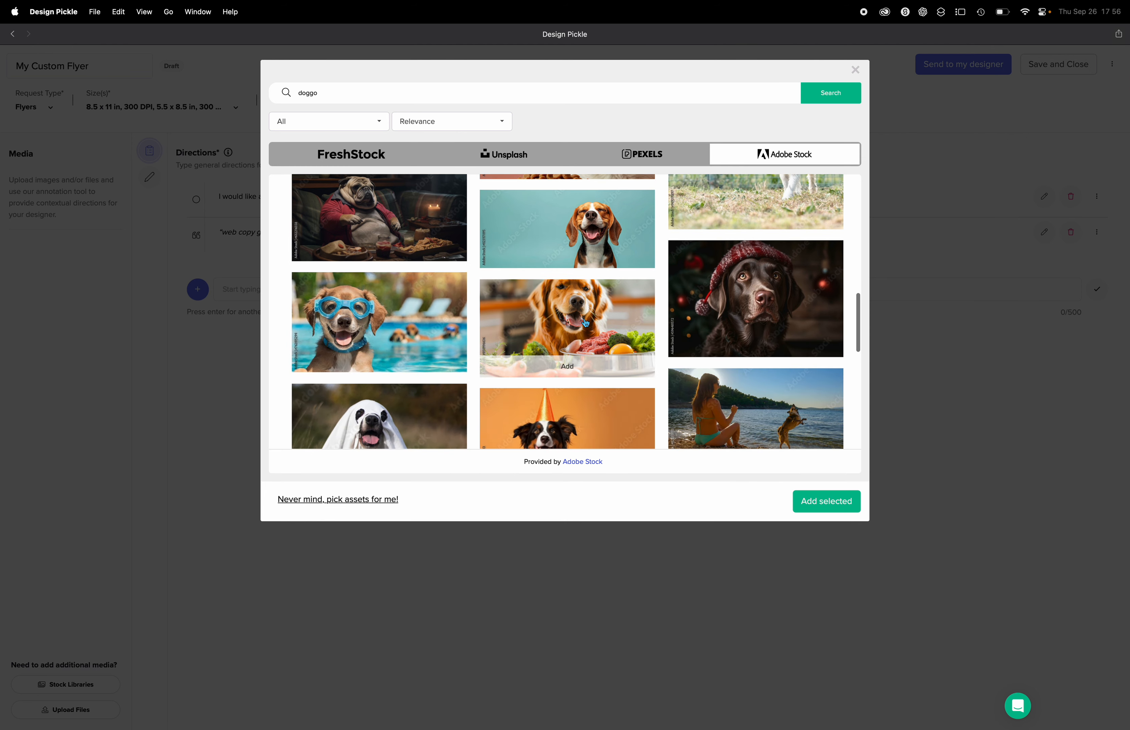
pyautogui.click(365, 297)
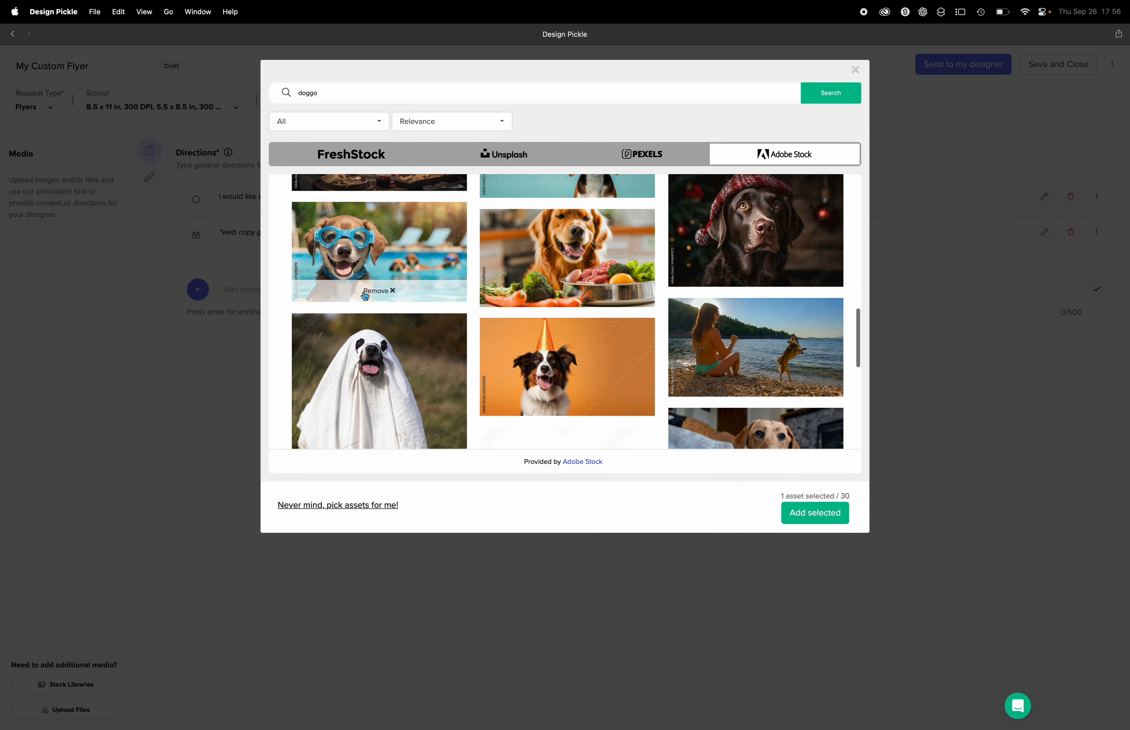
pyautogui.scroll(-1, 560, 377)
pyautogui.click(571, 351)
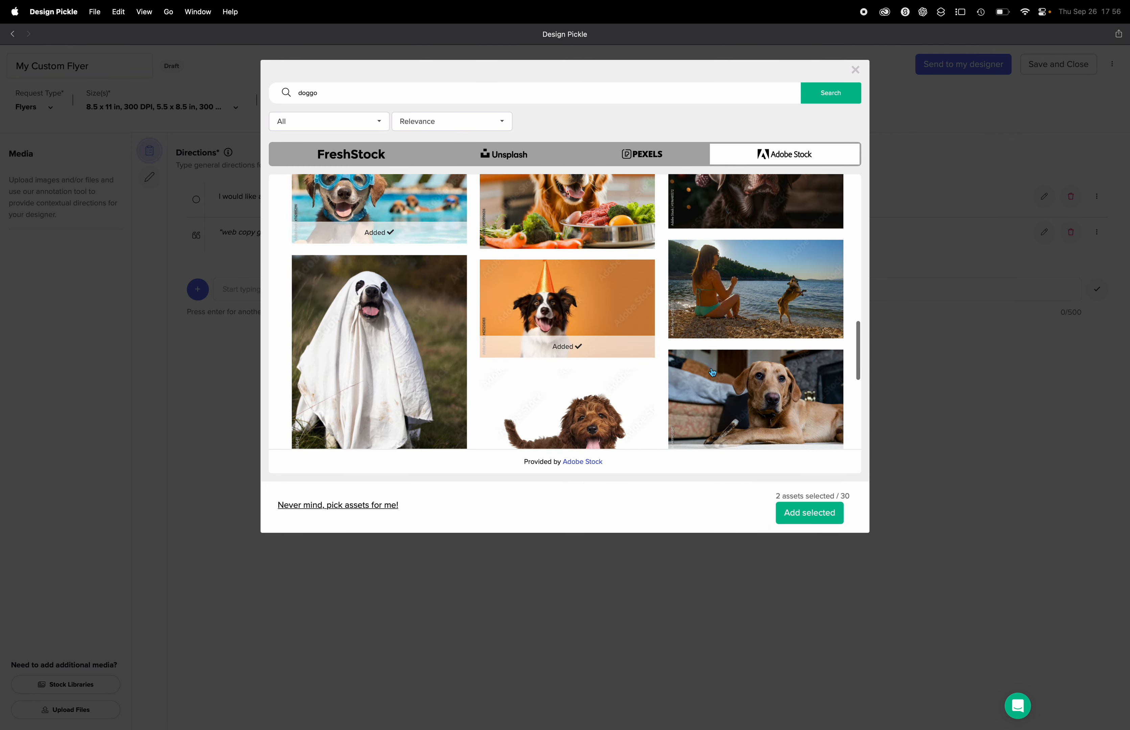
pyautogui.scroll(-2, 741, 361)
pyautogui.click(749, 360)
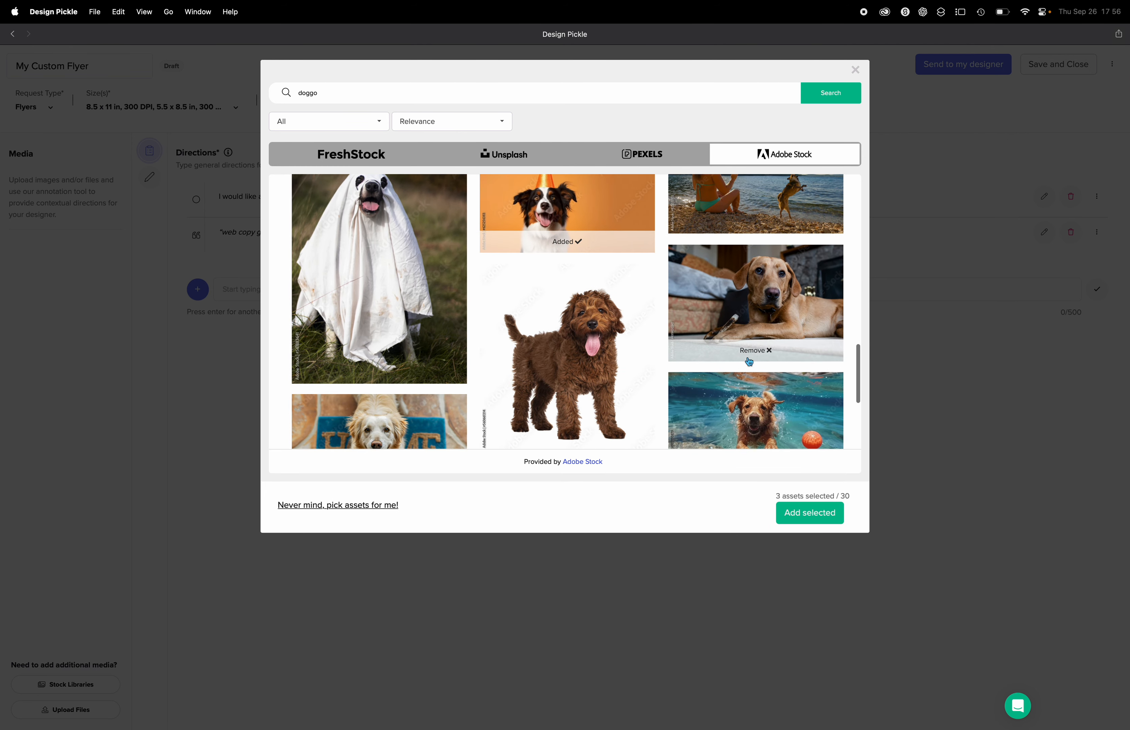
pyautogui.click(807, 513)
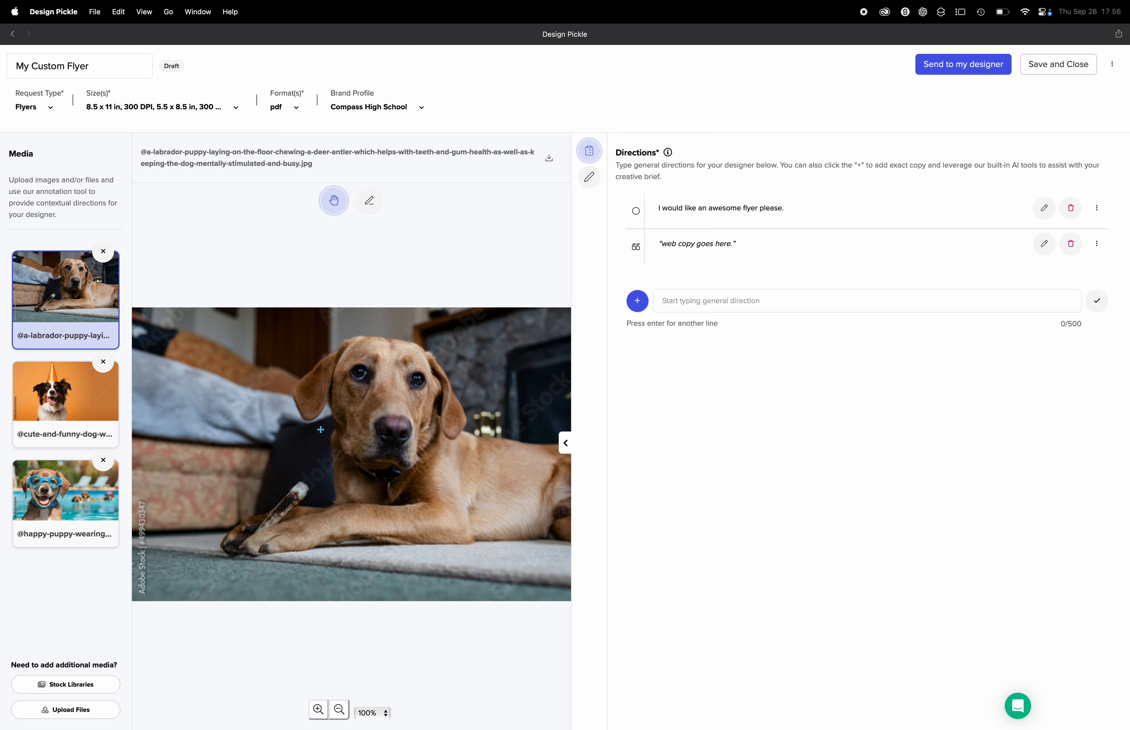
# - Annotate a box around the labrador's face with "This adorable face please. with big text over or under it."
pyautogui.click(369, 200)
pyautogui.moveTo(287, 356)
pyautogui.mouseDown()
pyautogui.moveTo(468, 449)
pyautogui.moveTo(485, 501)
pyautogui.mouseUp()
pyautogui.write('This adorable face please. with big text o')
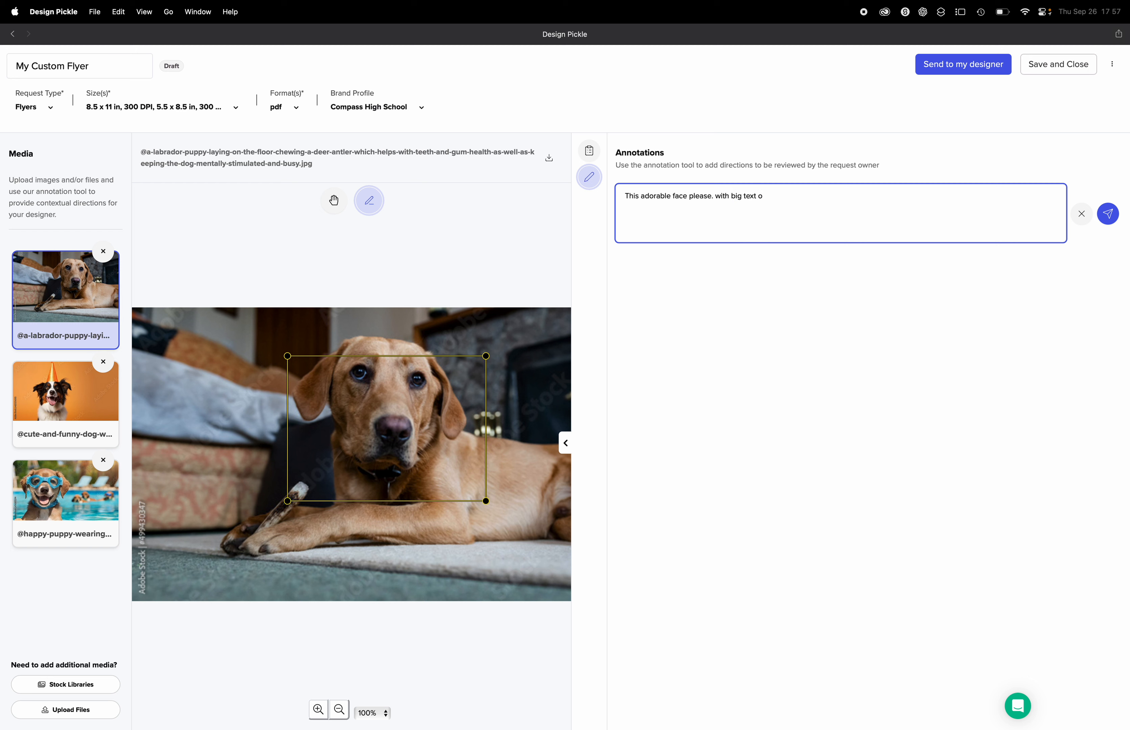
pyautogui.write('under it.')
pyautogui.press('Return')
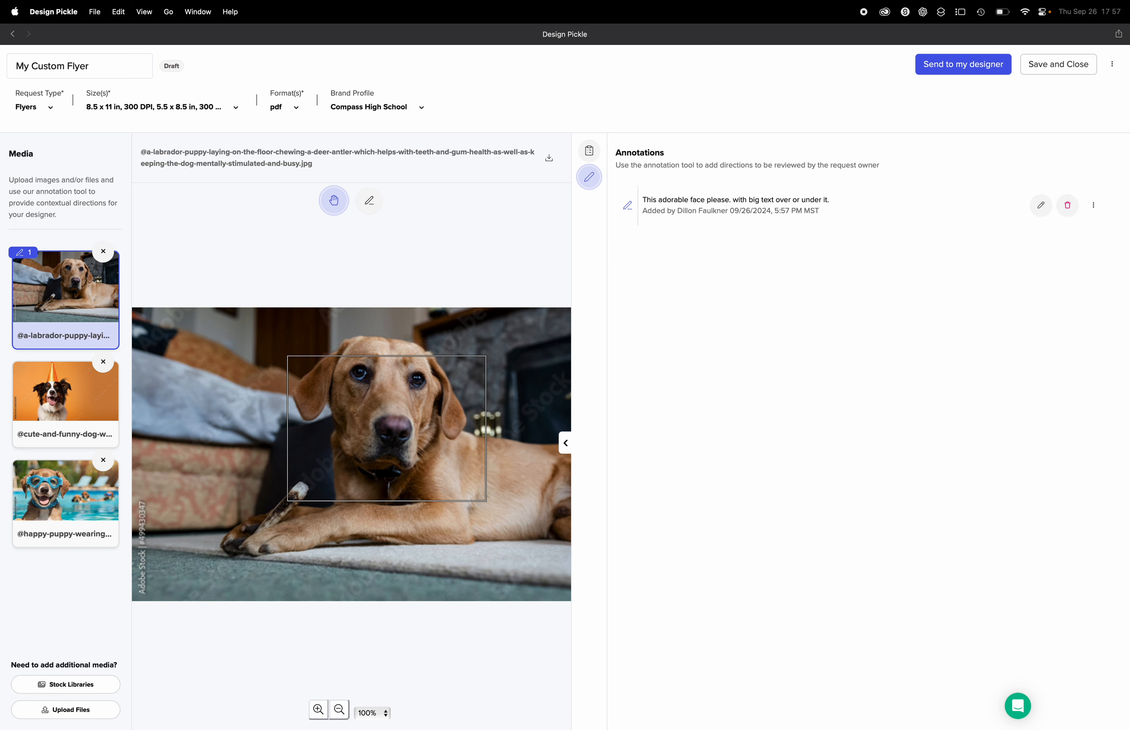
# - Review the annotations on each of the three media images and the request's general directions
pyautogui.click(33, 428)
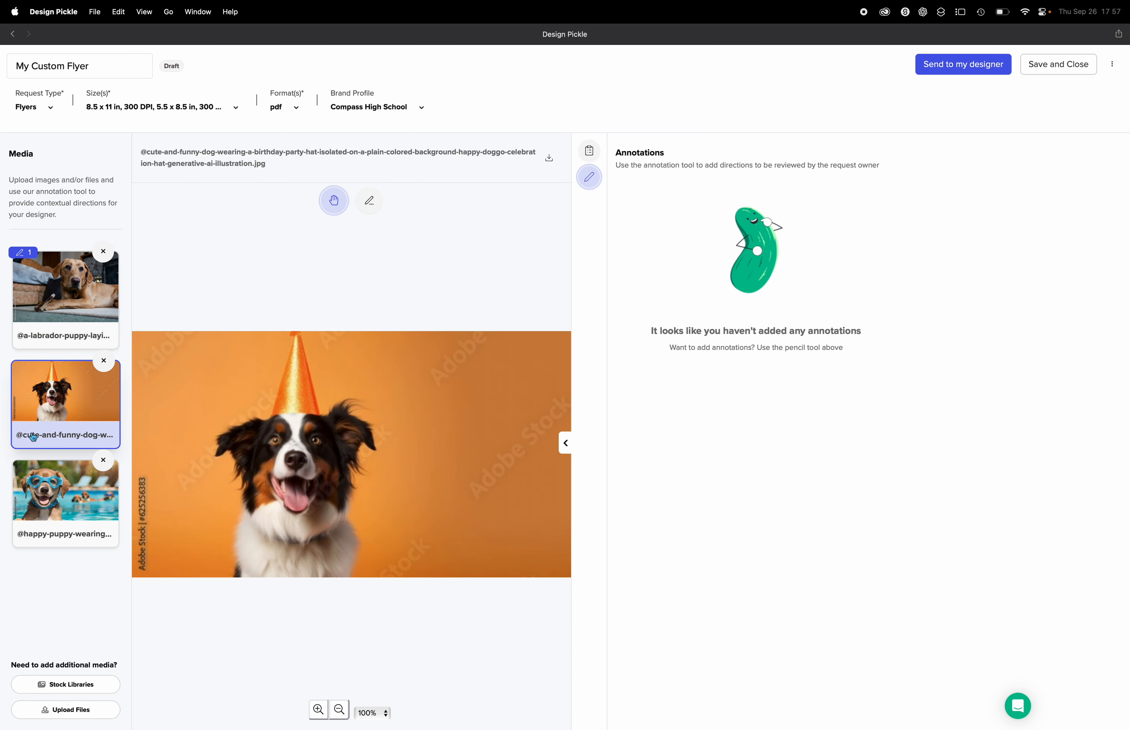
pyautogui.click(52, 501)
pyautogui.click(585, 155)
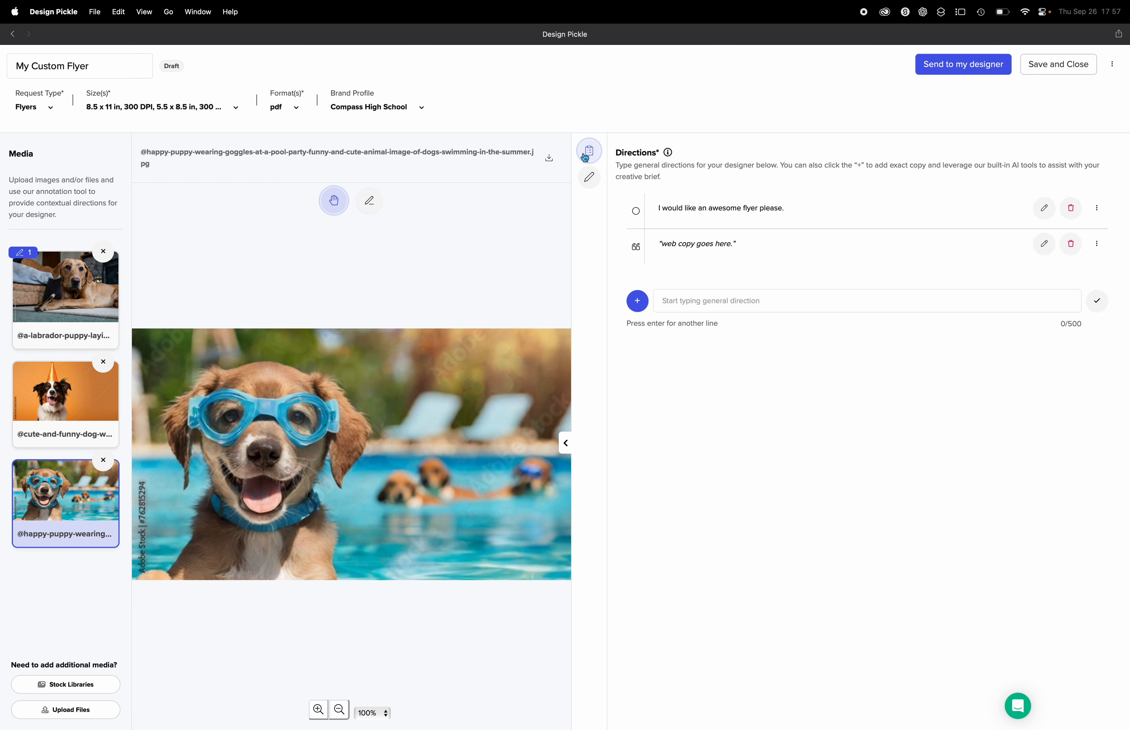
pyautogui.click(591, 179)
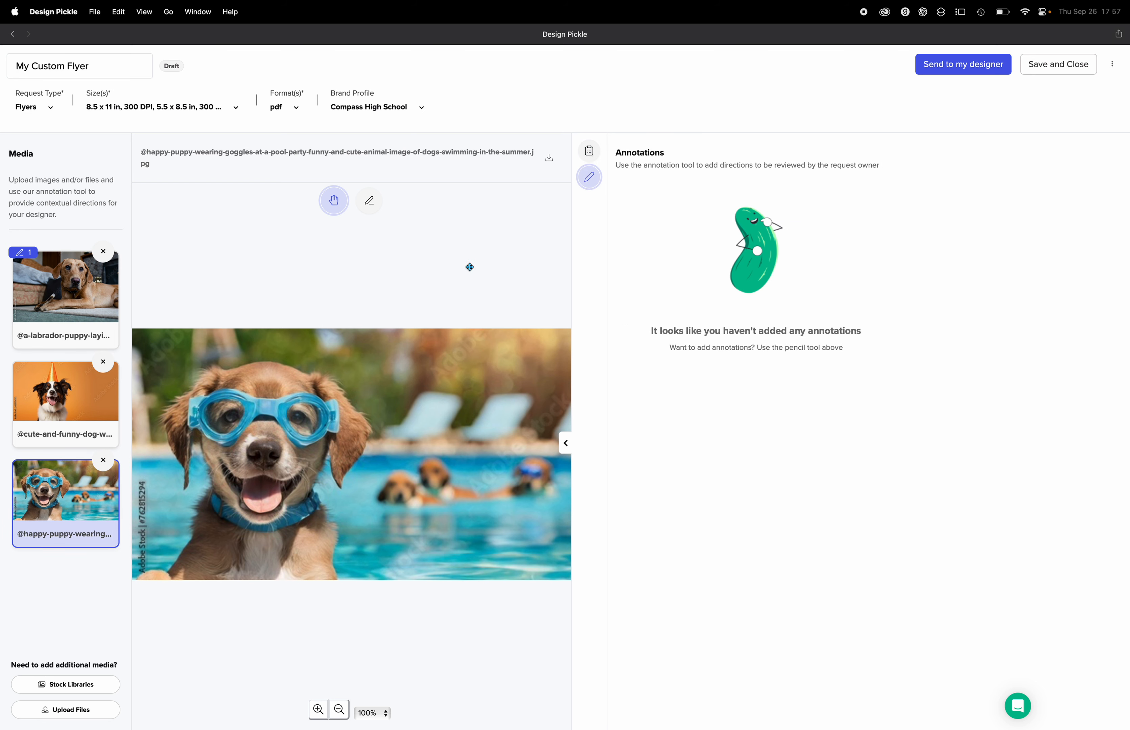
pyautogui.click(66, 290)
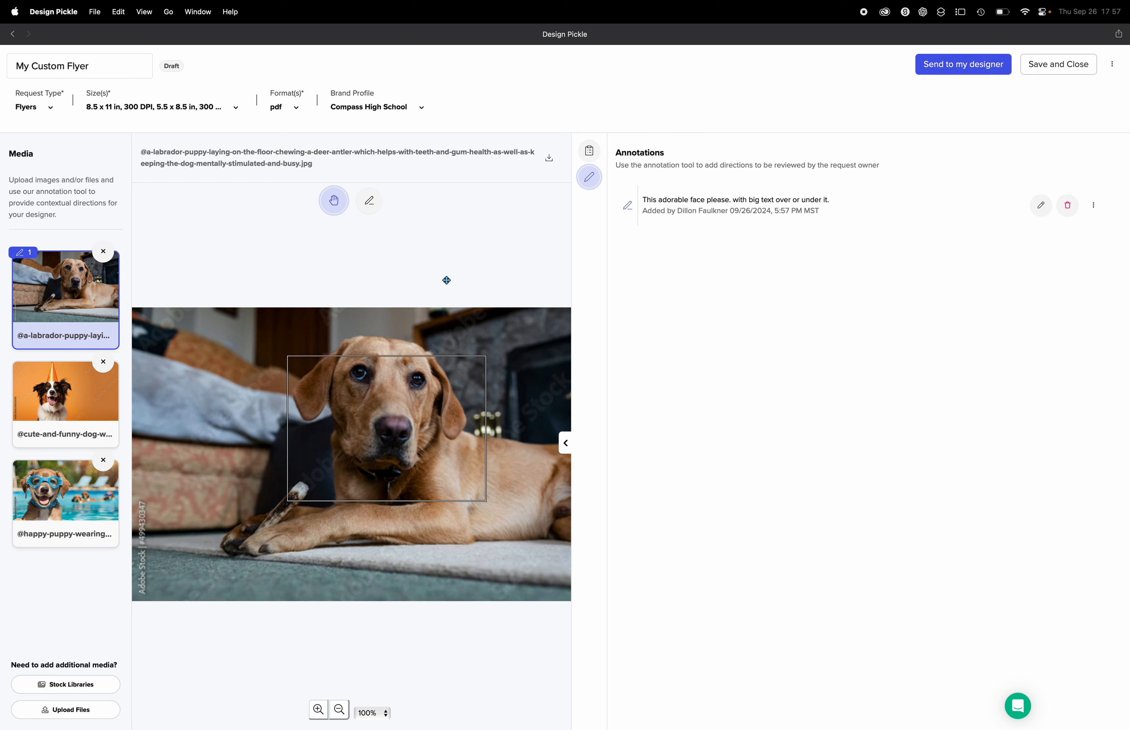
pyautogui.click(589, 150)
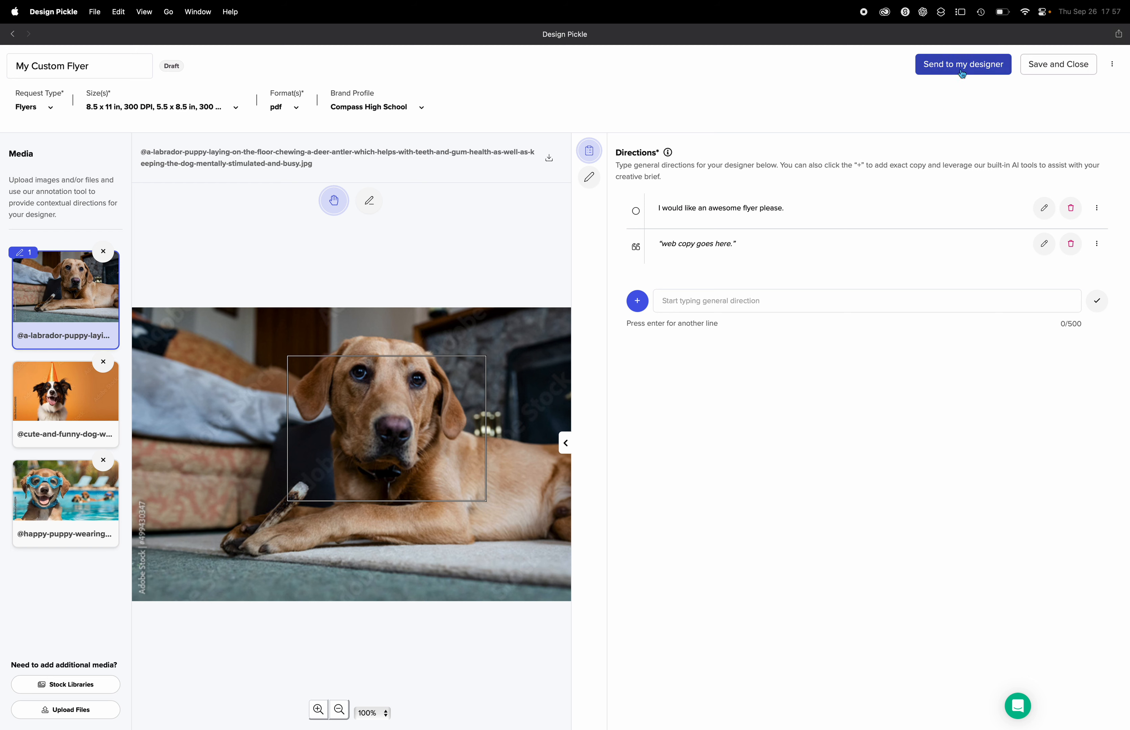
# - Send the flyer request to the designer and move My Custom Flyer to priority 1 in the active requests
pyautogui.click(974, 68)
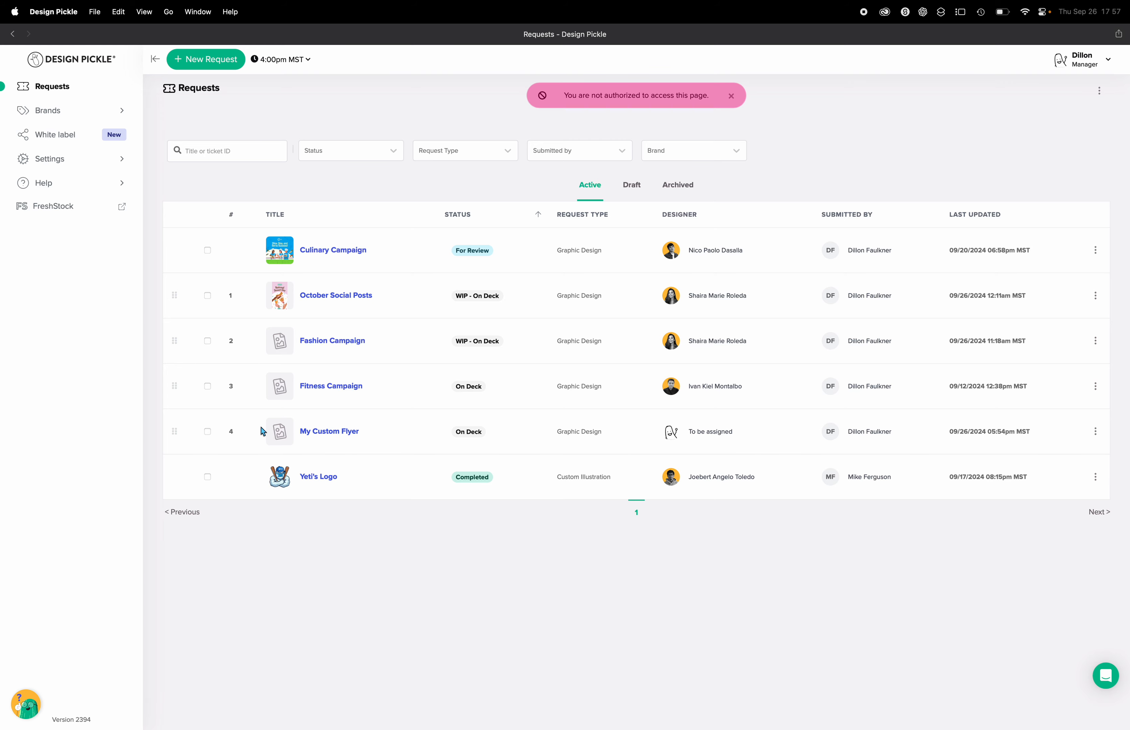
pyautogui.moveTo(175, 431); pyautogui.dragTo(187, 295)
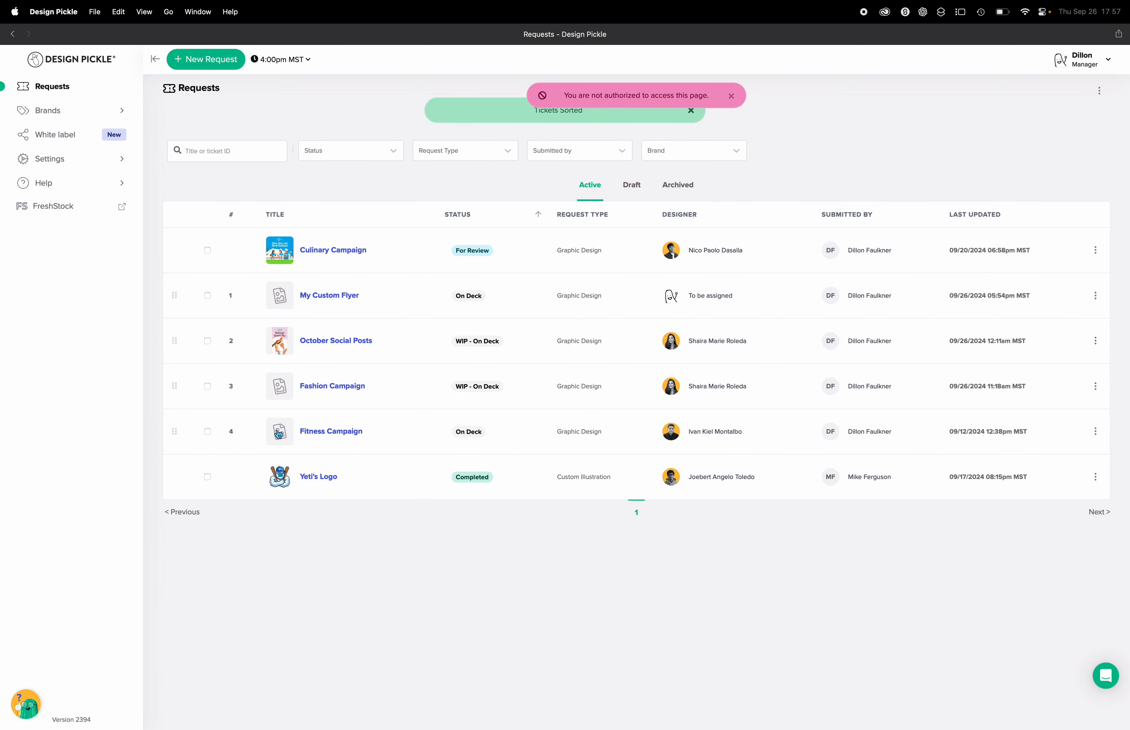
pyautogui.click(731, 96)
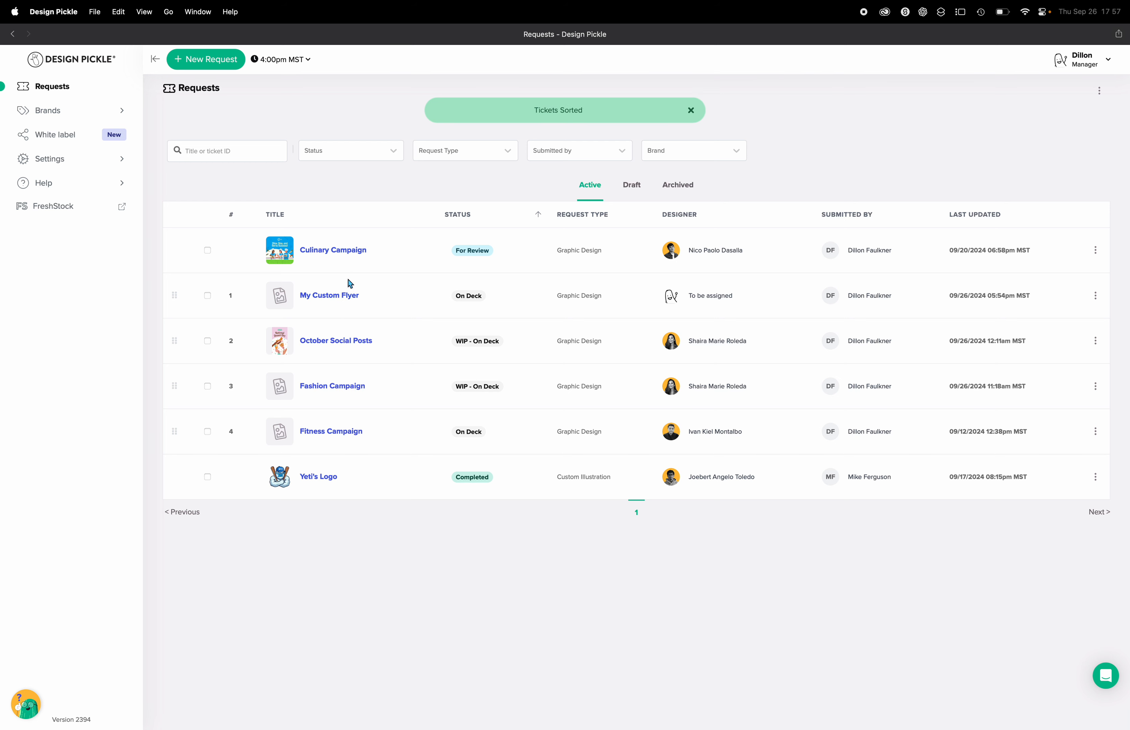